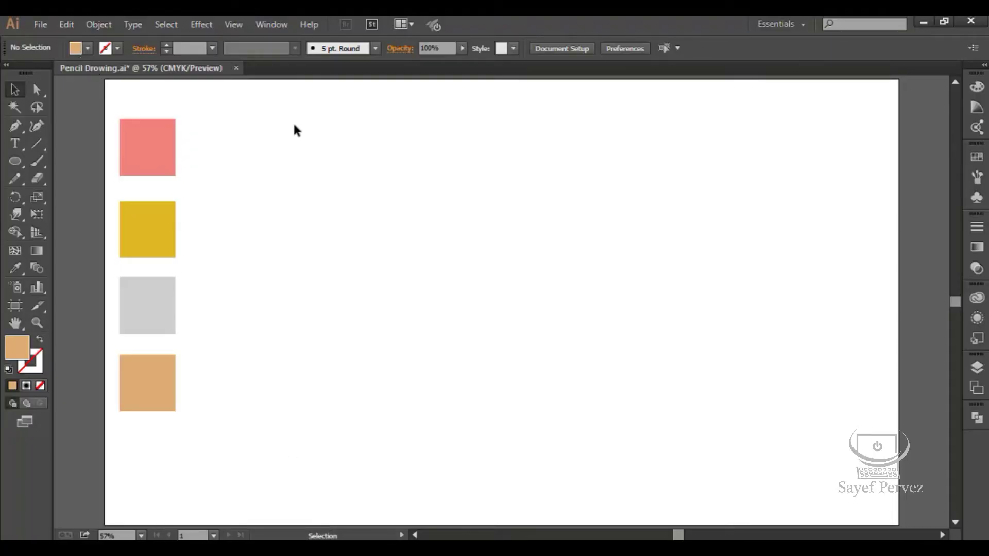
# - Set Guides & Grid preferences to a gridline every 50 px with 6 subdivisions
pyautogui.click(62, 24)
pyautogui.moveTo(155, 513)
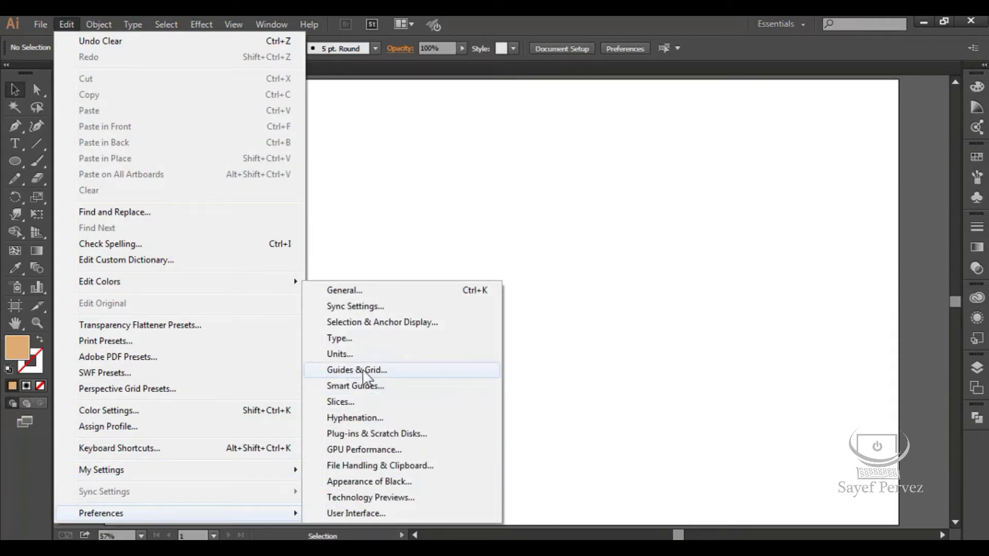
pyautogui.click(364, 371)
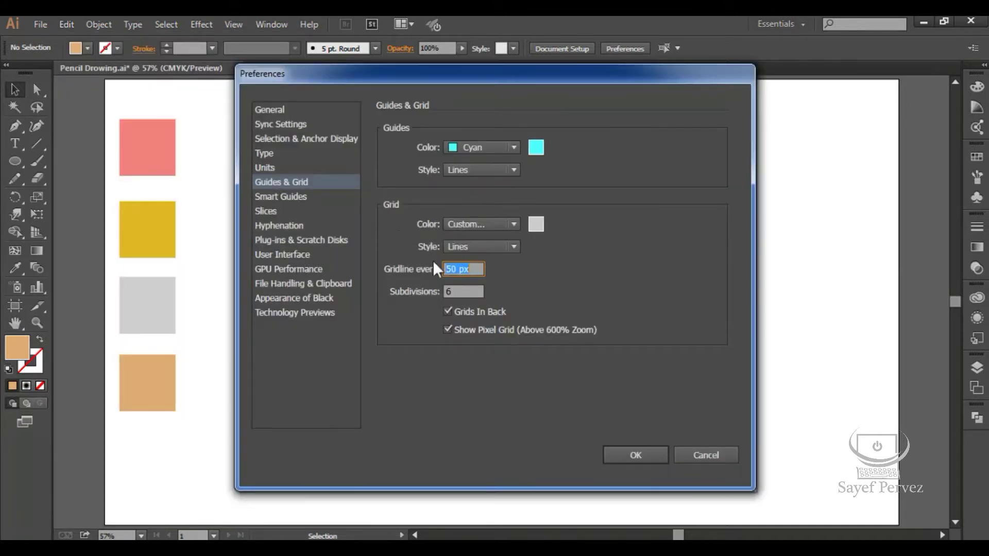
pyautogui.click(482, 269)
pyautogui.click(637, 455)
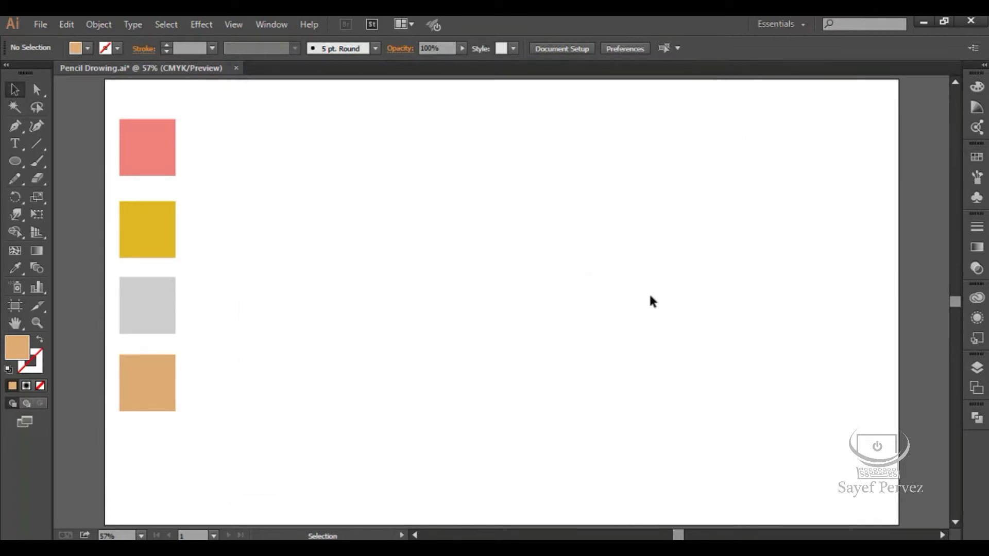
# - Turn on View > Show Grid and zoom in closer on the artboard
pyautogui.click(227, 30)
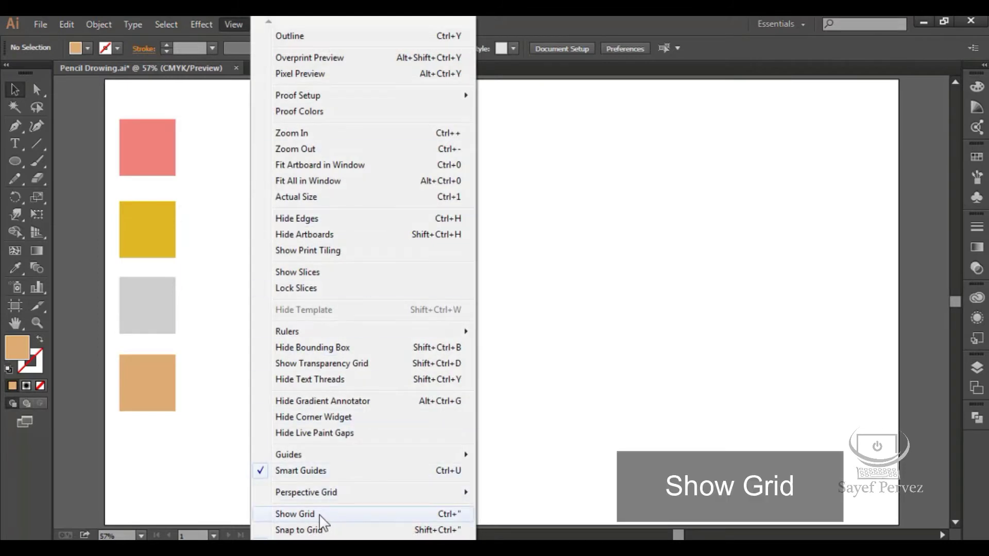
pyautogui.click(295, 514)
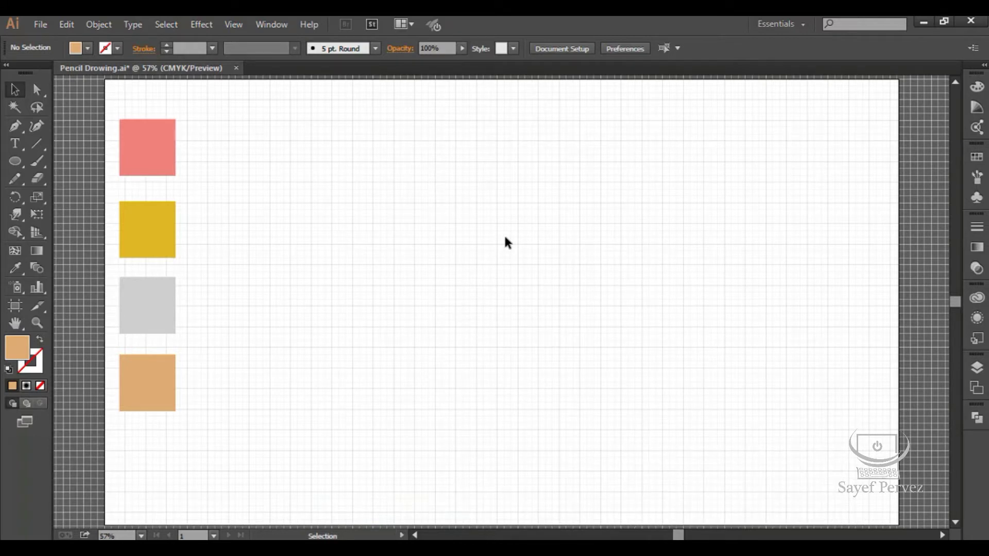
pyautogui.press('a')
pyautogui.hotkey('ctrl', '+')
pyautogui.hotkey('ctrl', '+')
pyautogui.hotkey('ctrl', '+')
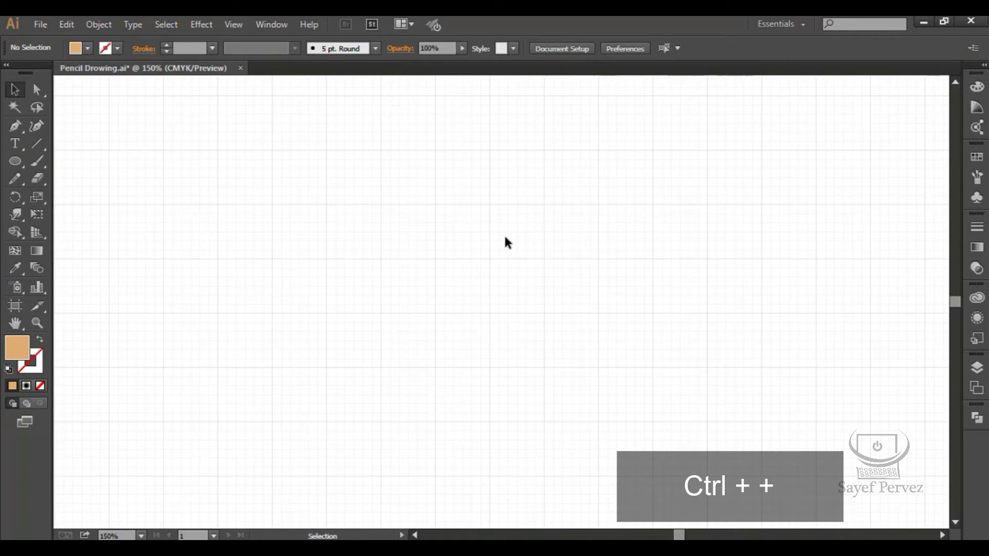
# - Draw a tall narrow rectangle near the top centre of the artboard
pyautogui.click(8, 165)
pyautogui.moveTo(9, 172); pyautogui.dragTo(48, 164)
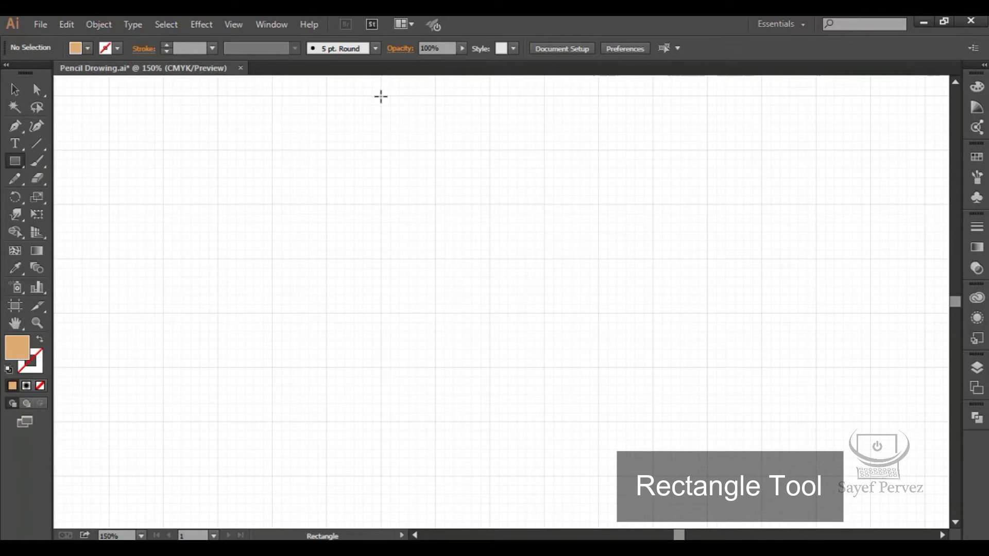
pyautogui.moveTo(383, 96); pyautogui.dragTo(436, 477)
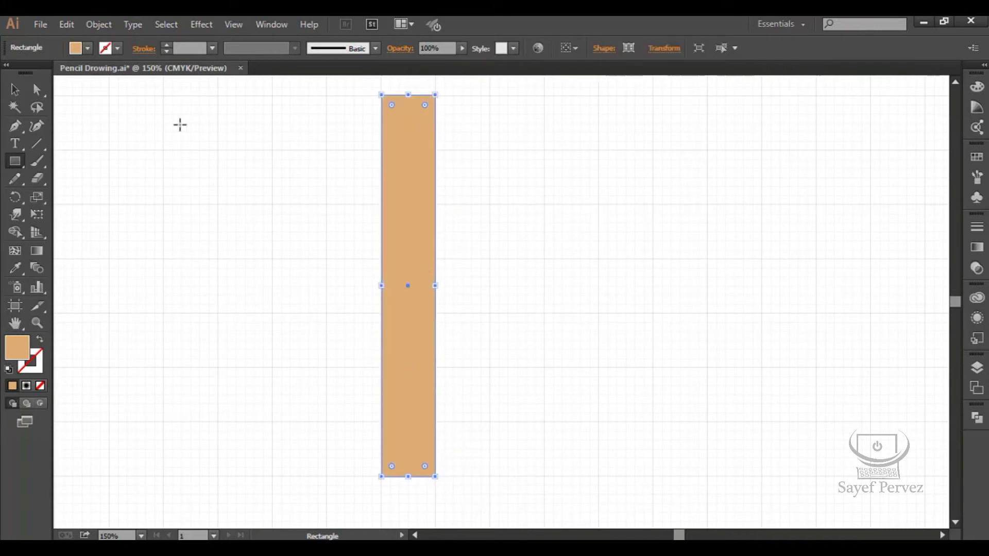
# - Give the rectangle no fill and a black outline, then deselect it
pyautogui.click(88, 48)
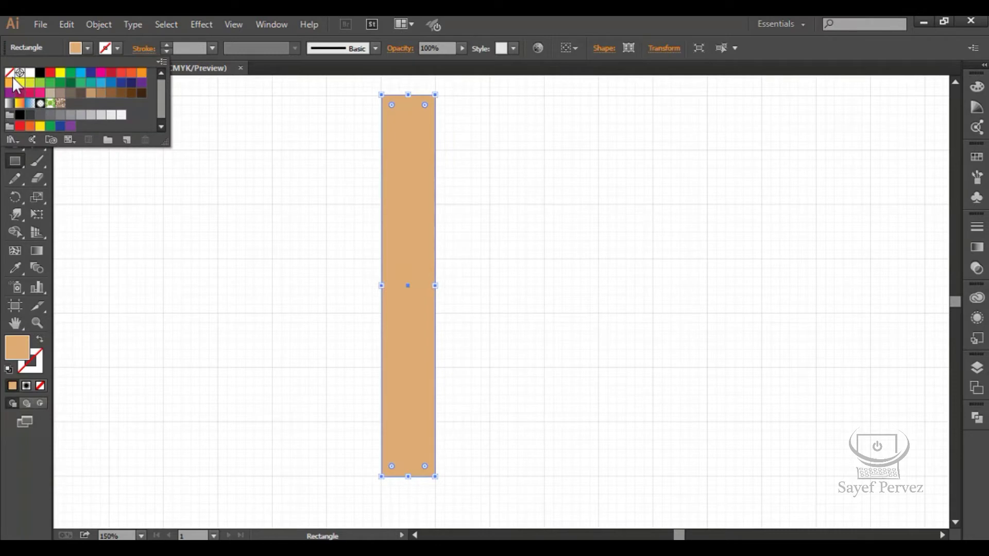
pyautogui.click(30, 73)
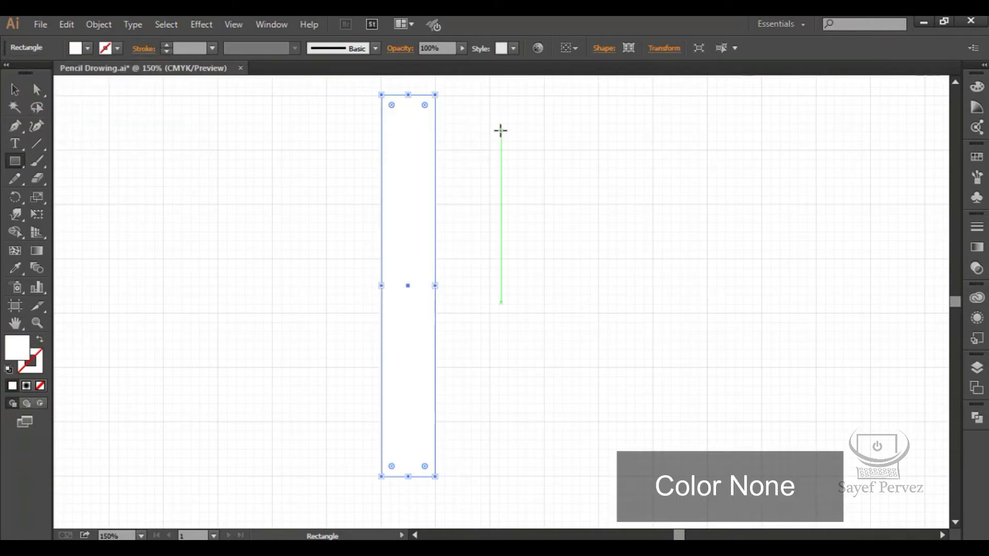
pyautogui.click(88, 48)
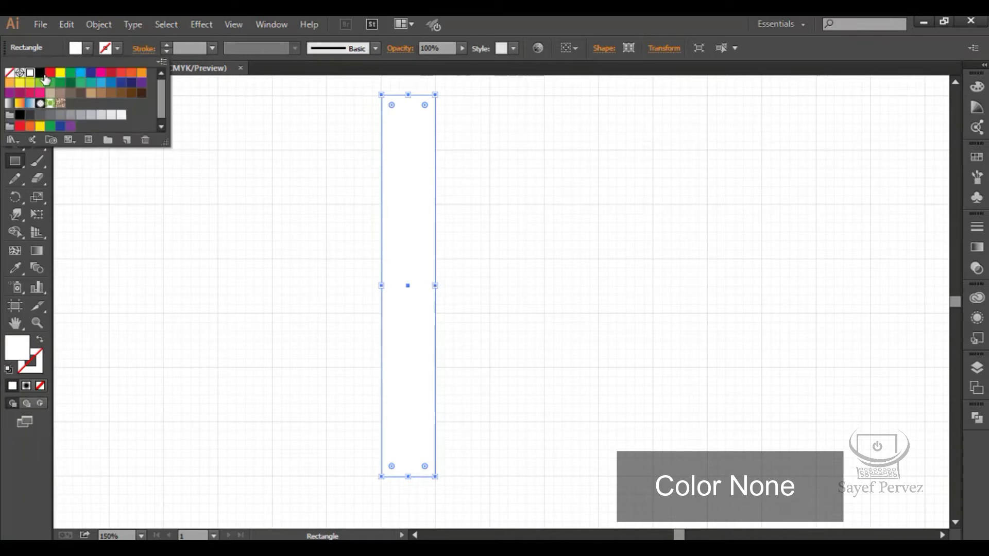
pyautogui.click(12, 73)
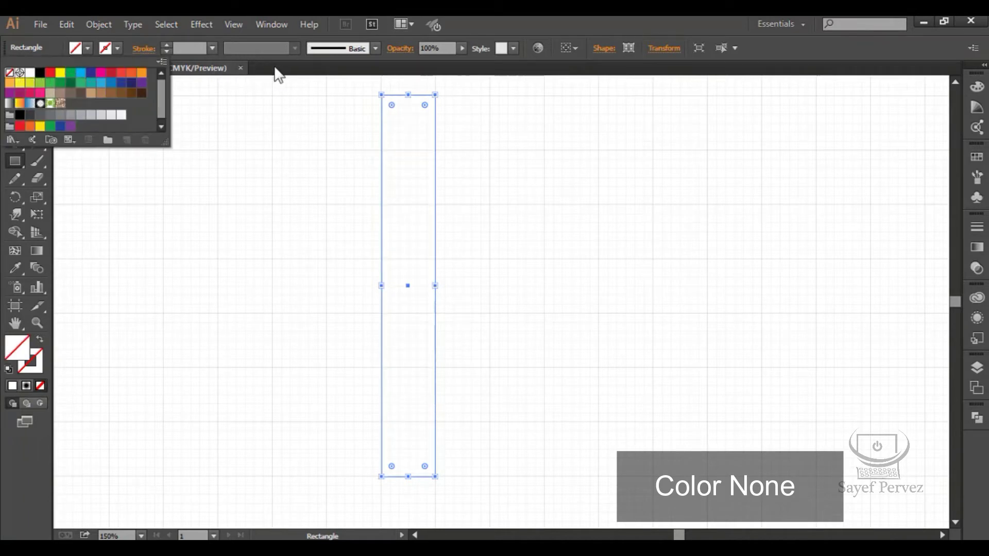
pyautogui.click(118, 48)
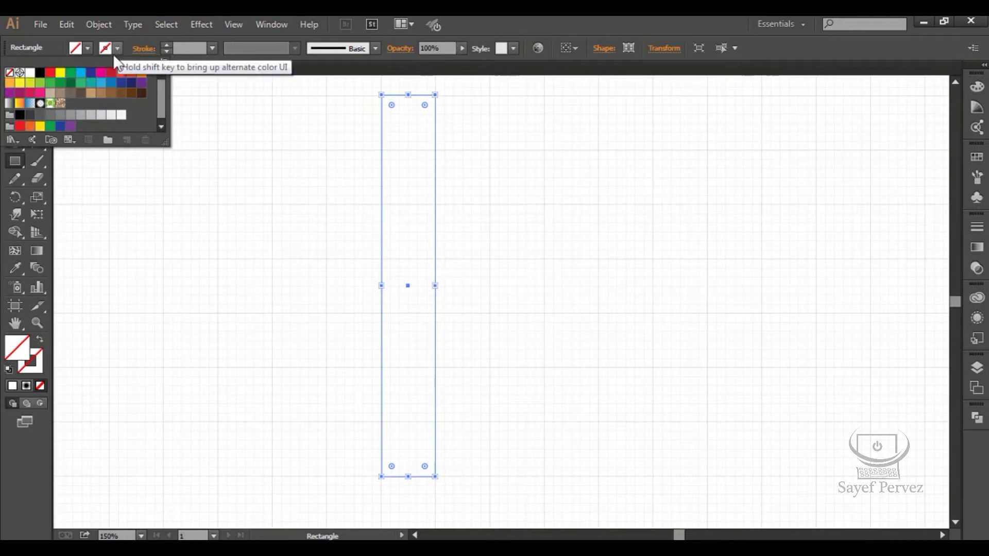
pyautogui.click(40, 74)
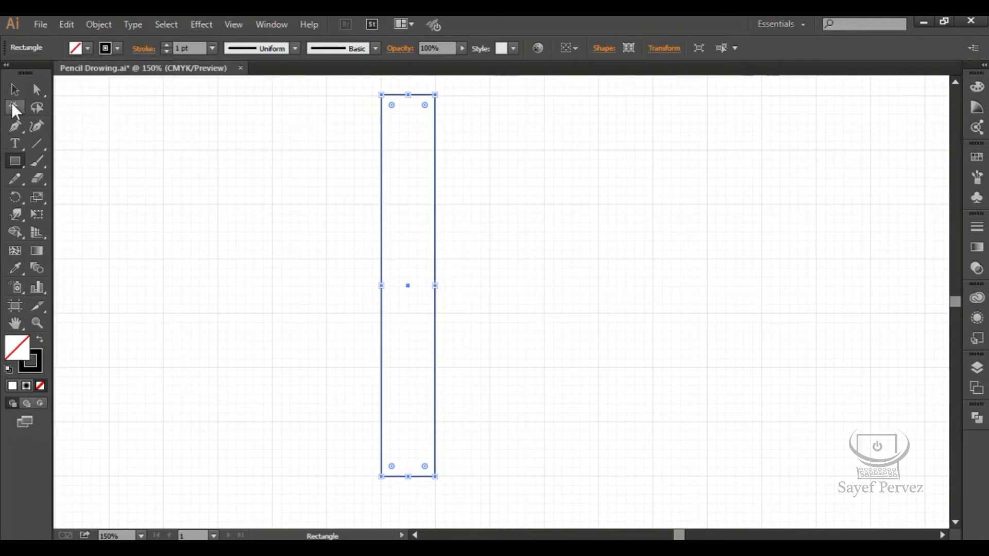
pyautogui.click(15, 90)
pyautogui.click(259, 283)
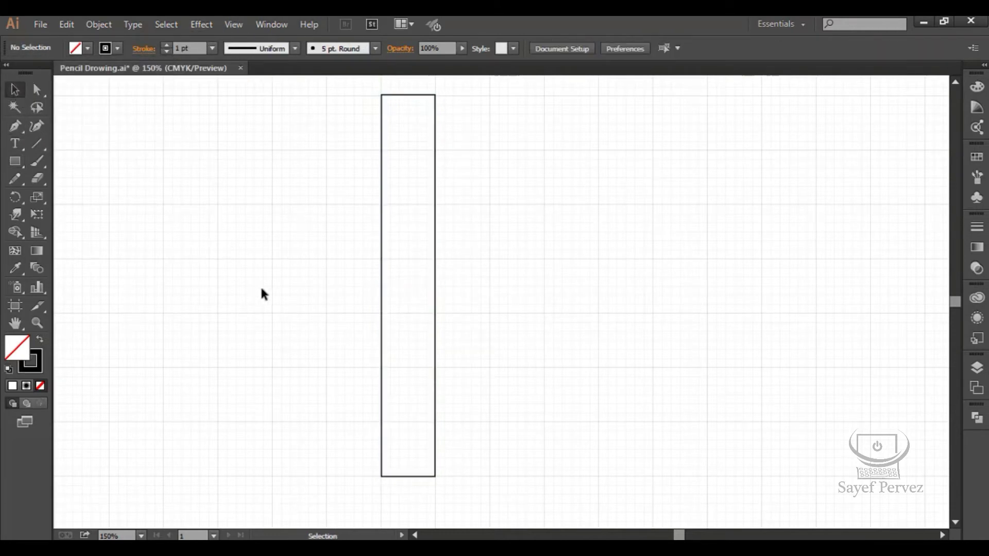
# - Zoom in on the rectangle's bottom and add five evenly spaced anchor points along it
pyautogui.click(42, 324)
pyautogui.moveTo(330, 455); pyautogui.dragTo(495, 535)
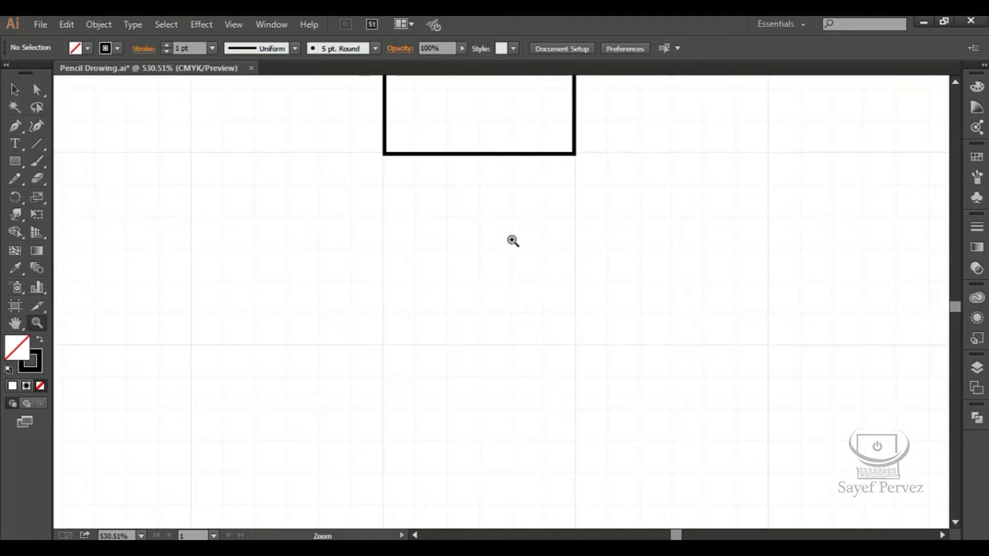
pyautogui.press('+')
pyautogui.click(17, 124)
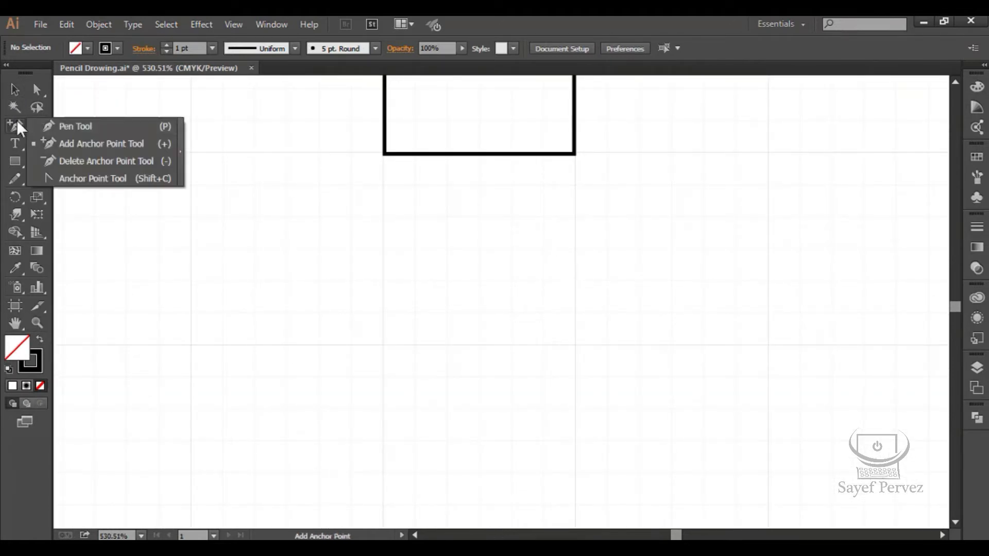
pyautogui.click(118, 145)
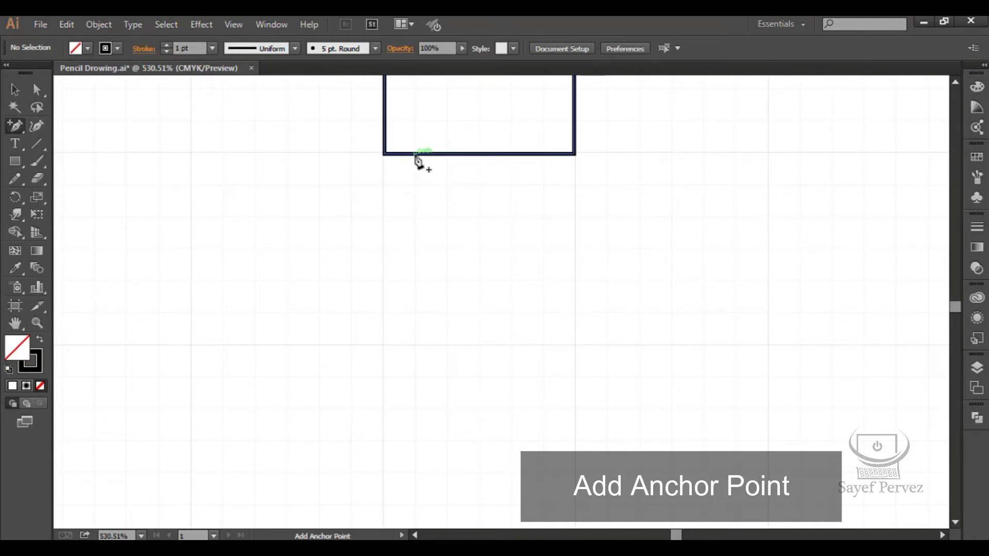
pyautogui.click(416, 154)
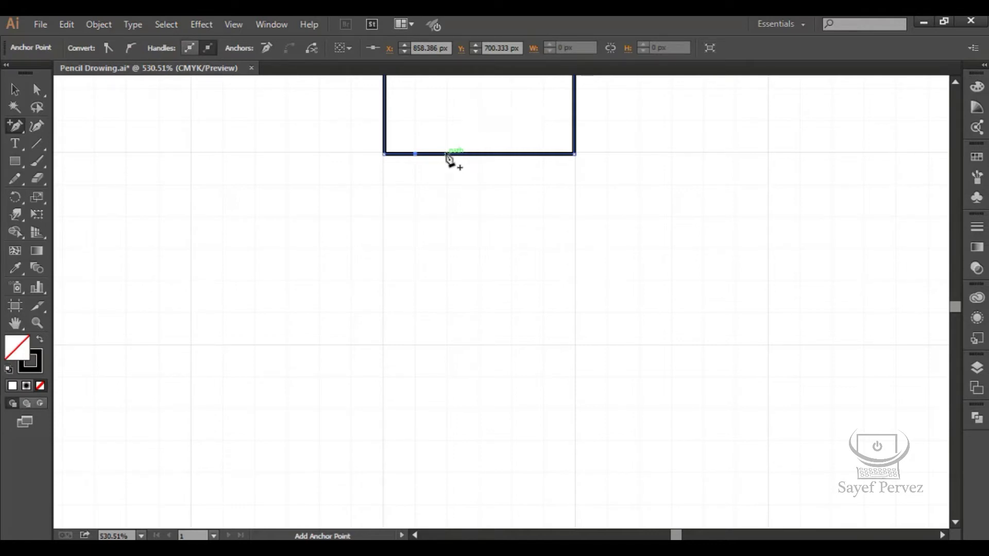
pyautogui.click(447, 154)
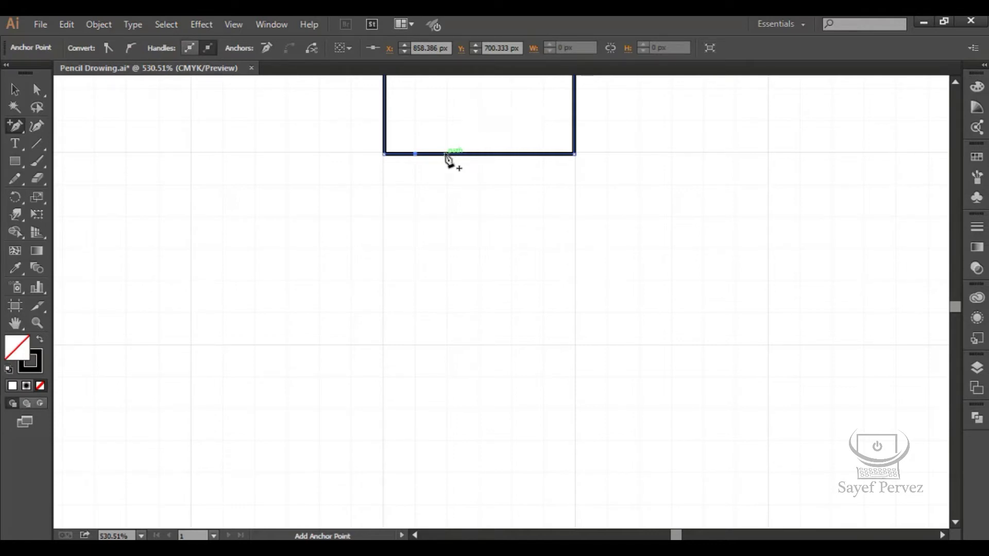
pyautogui.click(479, 154)
pyautogui.click(510, 154)
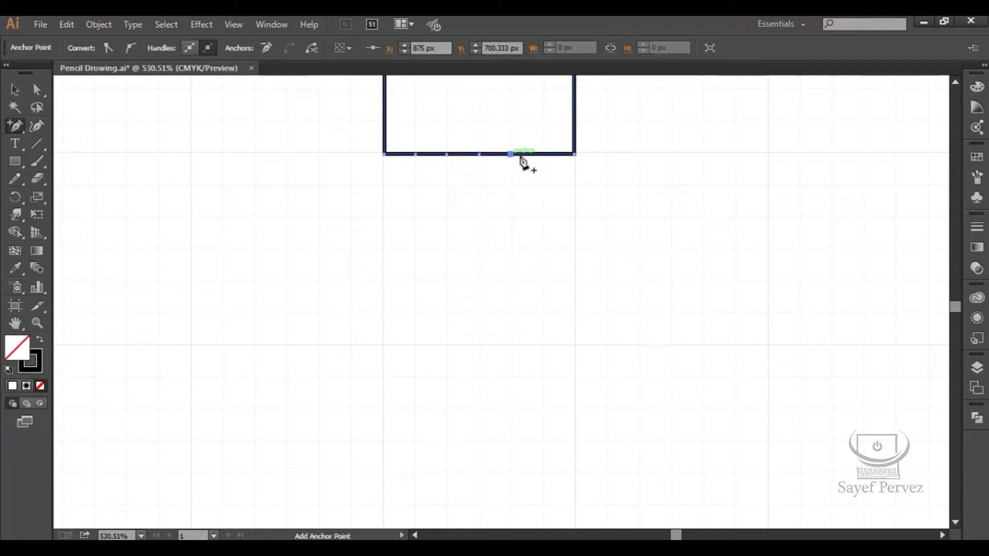
pyautogui.click(545, 154)
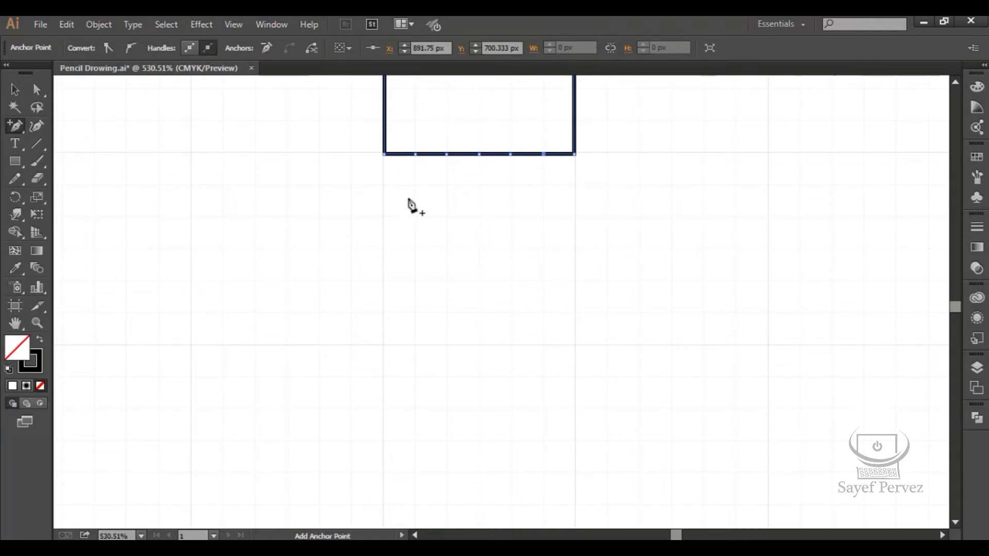
# - Raise the left, middle and right new anchors twice with Up Arrow to form peaks
pyautogui.click(37, 90)
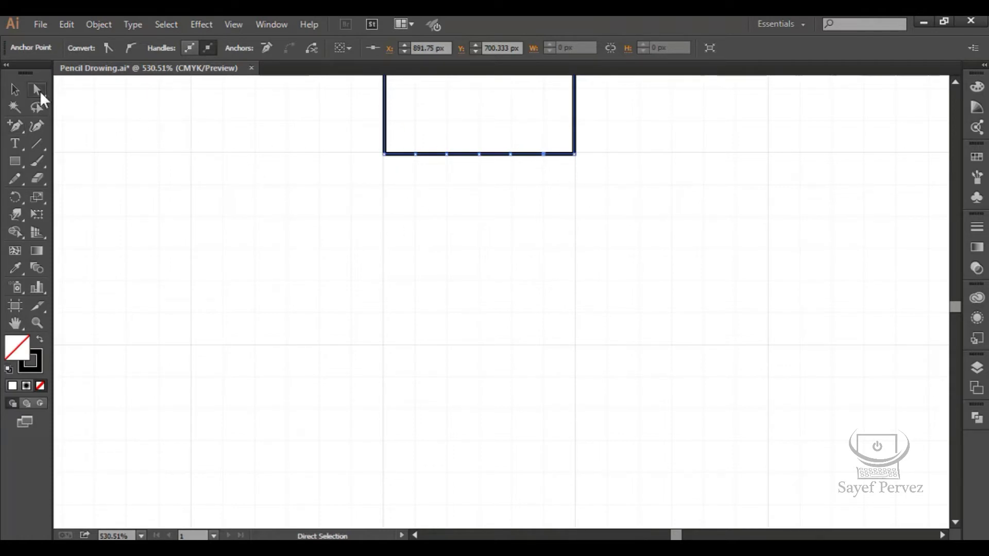
pyautogui.click(417, 156)
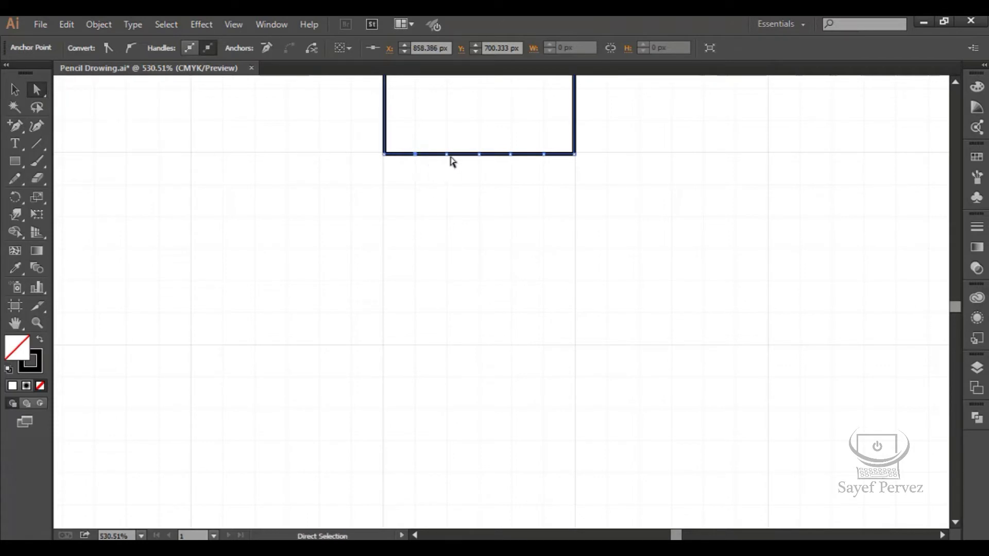
pyautogui.keyDown('shift'); pyautogui.click(479, 155); pyautogui.keyUp('shift')
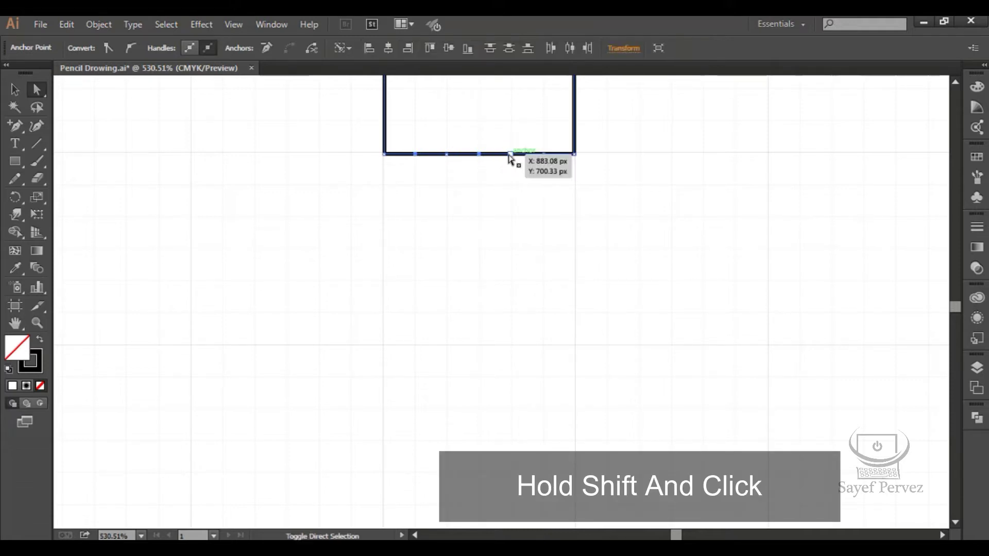
pyautogui.keyDown('shift'); pyautogui.click(544, 155); pyautogui.keyUp('shift')
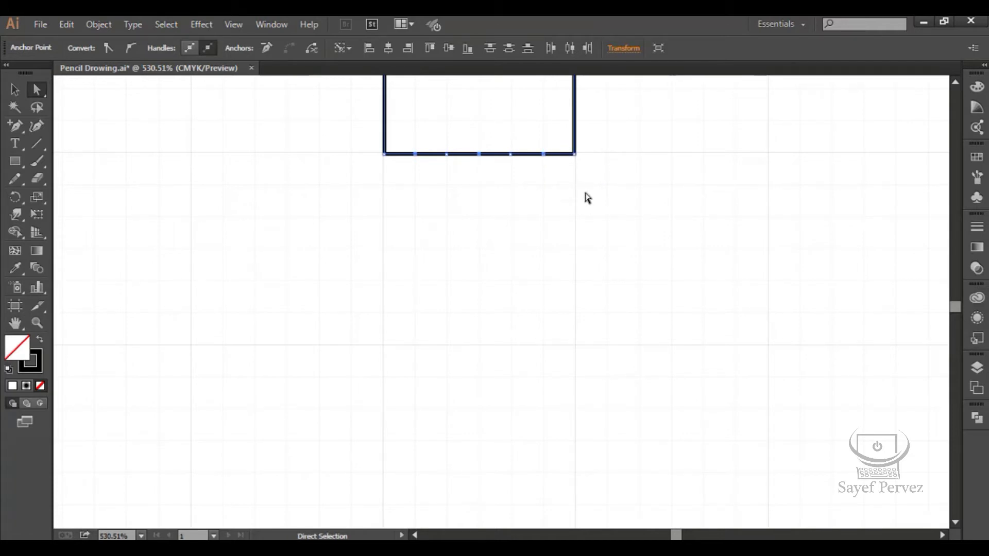
pyautogui.press('Up')
pyautogui.press('Up')
pyautogui.press('Up')
pyautogui.press('Up')
pyautogui.press('Up')
pyautogui.press('Up')
pyautogui.press('Up')
pyautogui.press('Up')
pyautogui.press('Up')
pyautogui.press('Up')
pyautogui.press('Up')
pyautogui.press('Up')
pyautogui.press('Up')
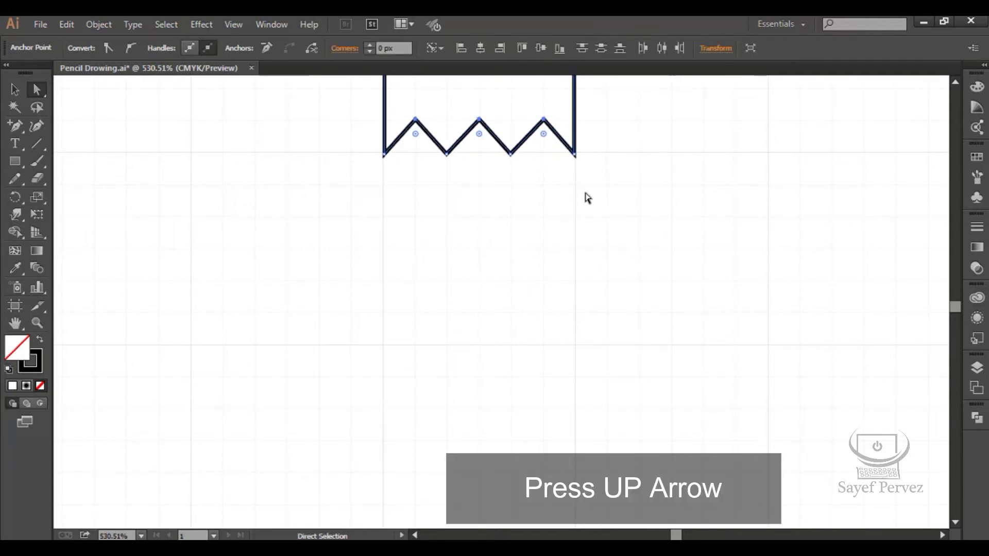
pyautogui.press('Up')
pyautogui.press('Up')
pyautogui.press('Up')
pyautogui.press('Up')
pyautogui.press('Up')
pyautogui.press('Up')
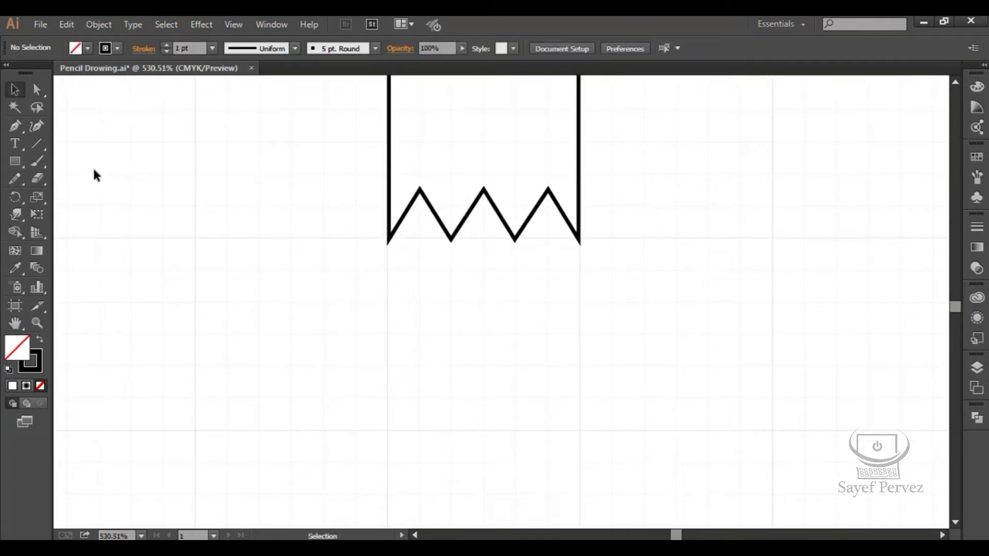
# - Pen a closed outline from the zigzag's corners down to a sharp point below
pyautogui.moveTo(16, 125); pyautogui.dragTo(54, 128)
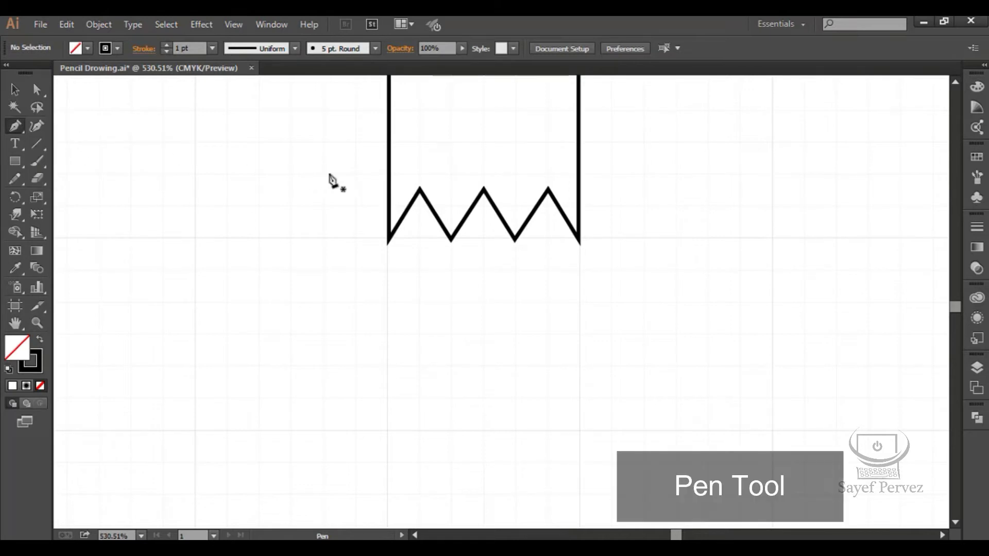
pyautogui.click(389, 175)
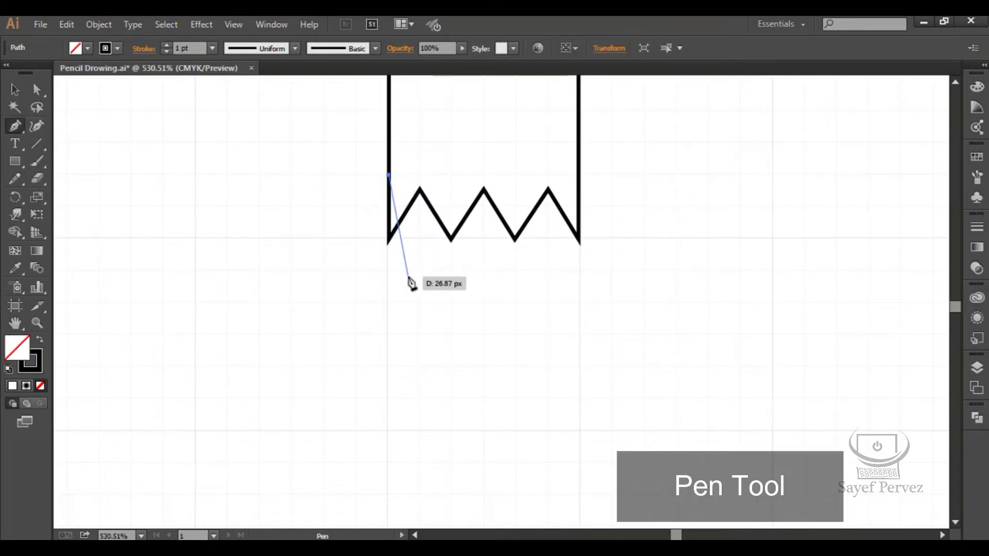
pyautogui.click(389, 242)
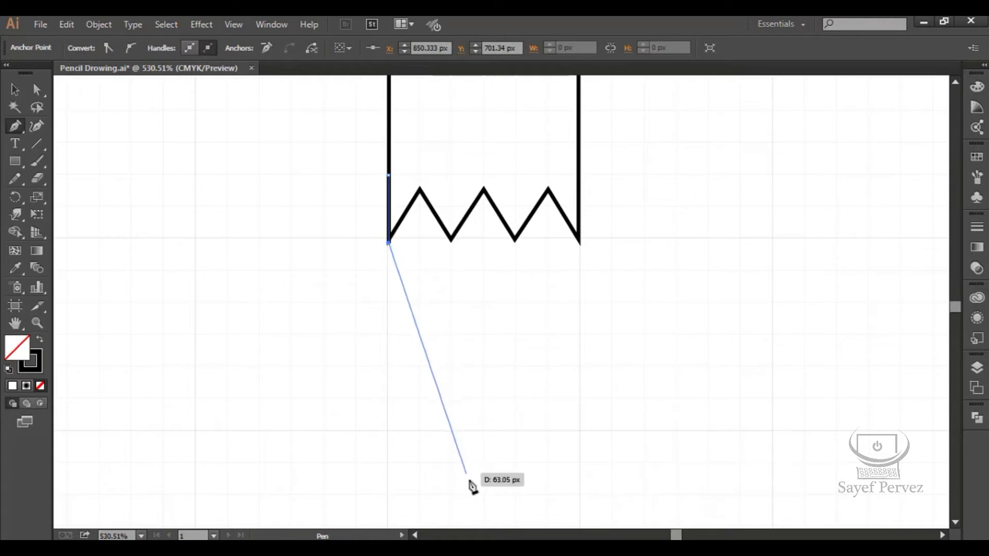
pyautogui.press('space')
pyautogui.moveTo(470, 500); pyautogui.dragTo(465, 414)
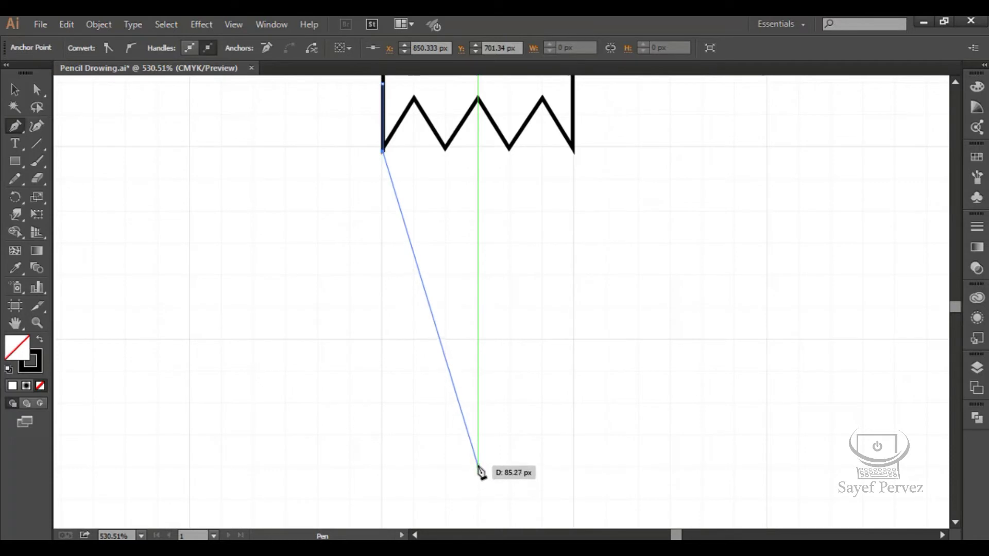
pyautogui.click(479, 467)
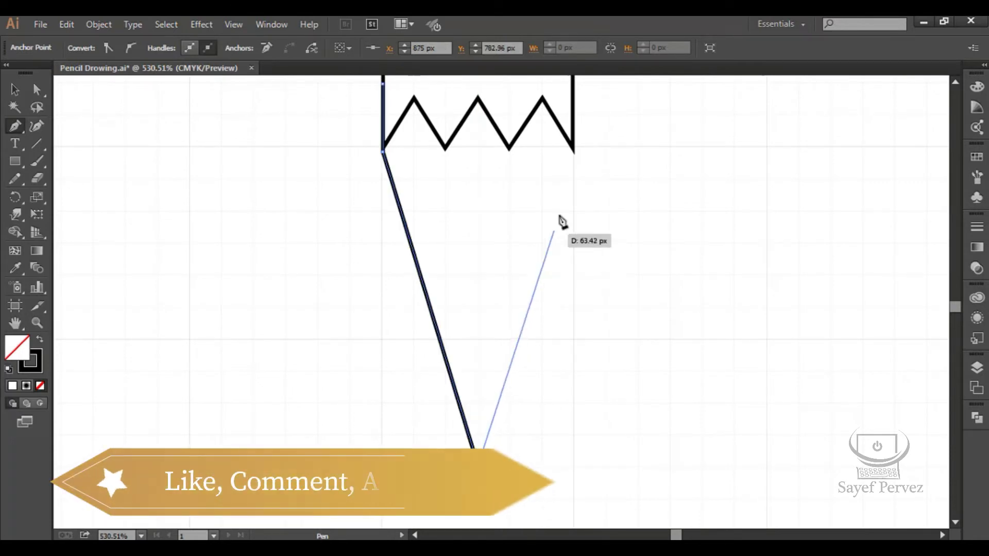
pyautogui.click(574, 151)
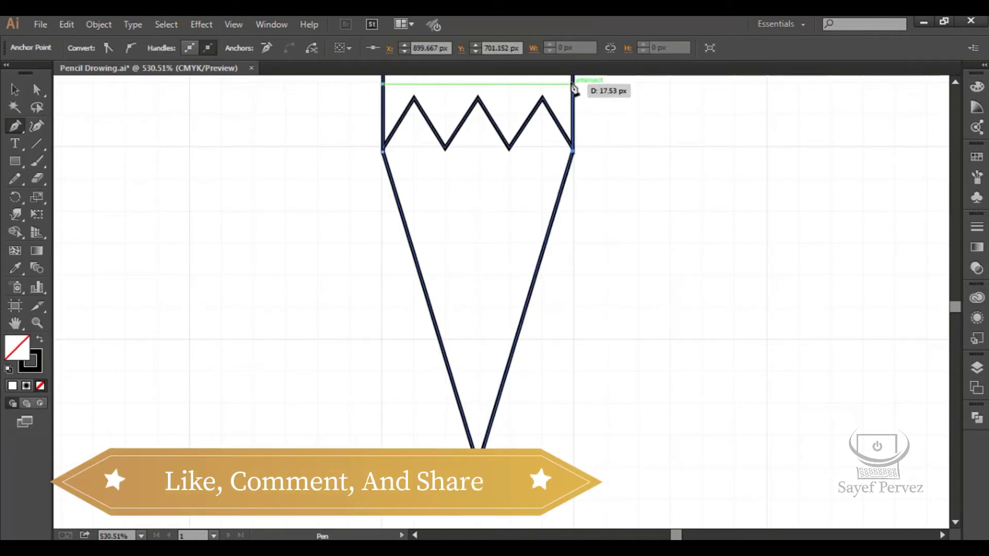
pyautogui.click(573, 83)
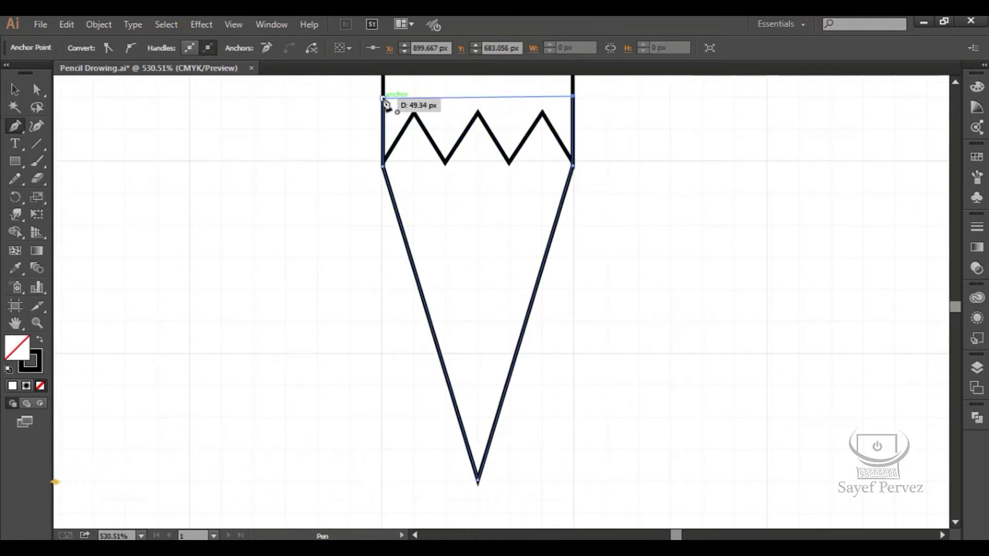
pyautogui.click(383, 98)
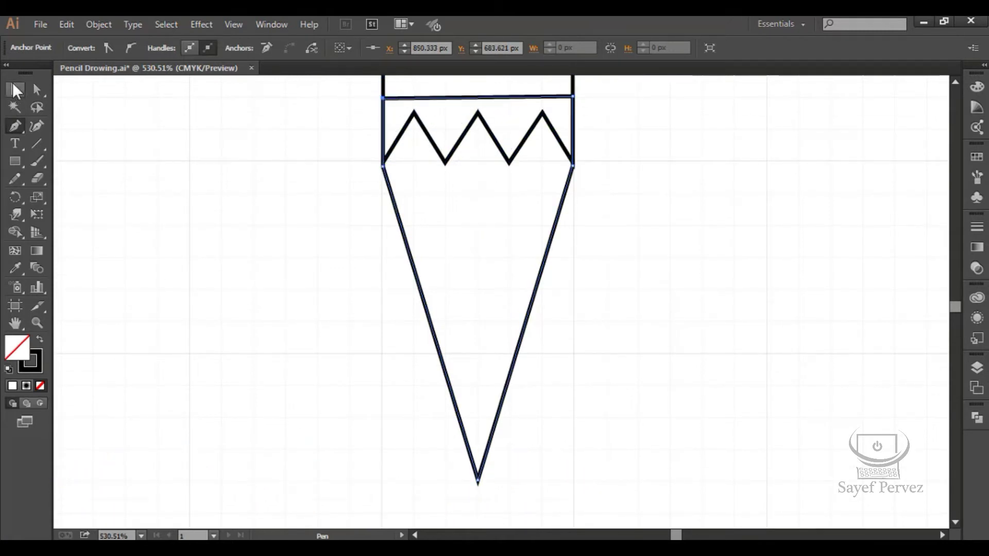
pyautogui.click(15, 90)
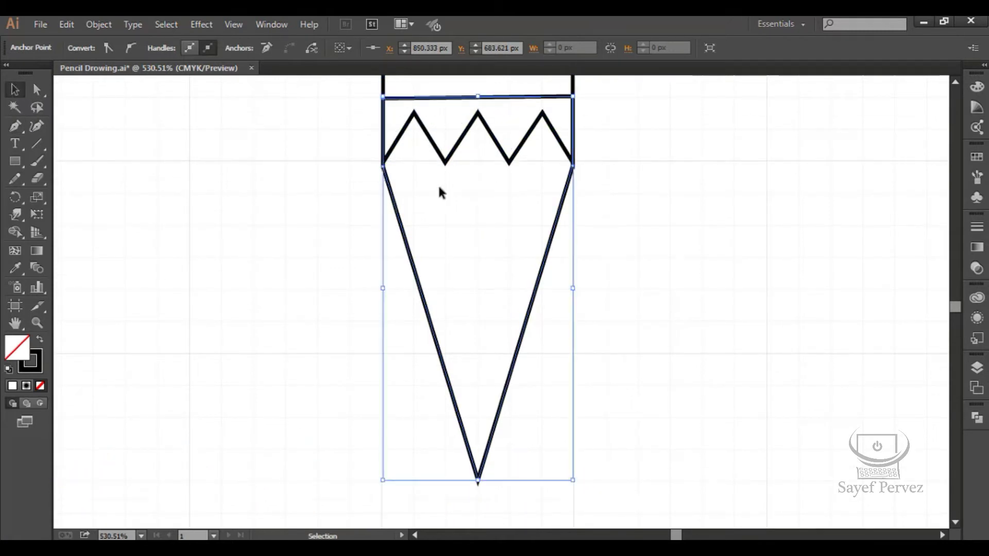
pyautogui.click(639, 165)
# - Fill the pencil body outline with white
pyautogui.moveTo(633, 139); pyautogui.dragTo(637, 277)
pyautogui.click(576, 178)
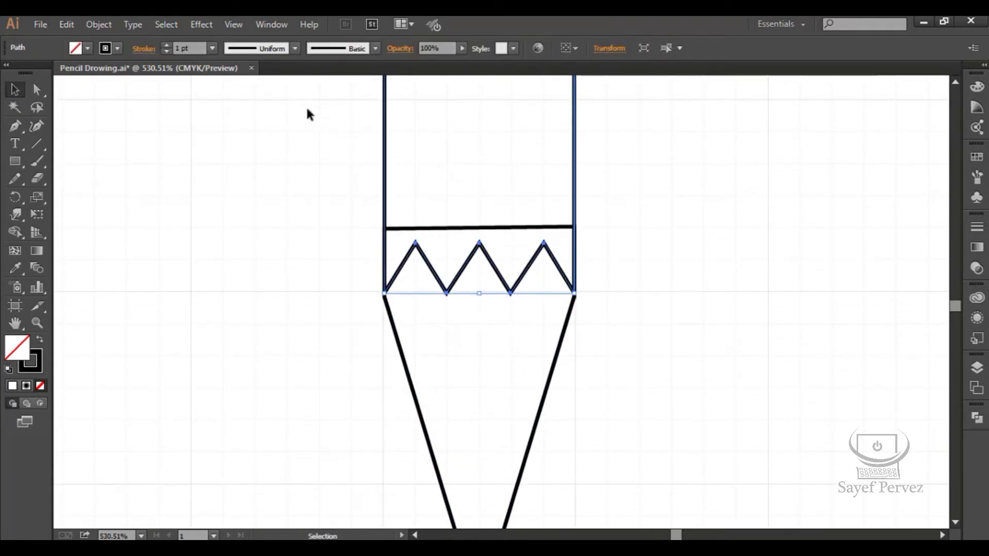
pyautogui.click(89, 48)
pyautogui.click(29, 72)
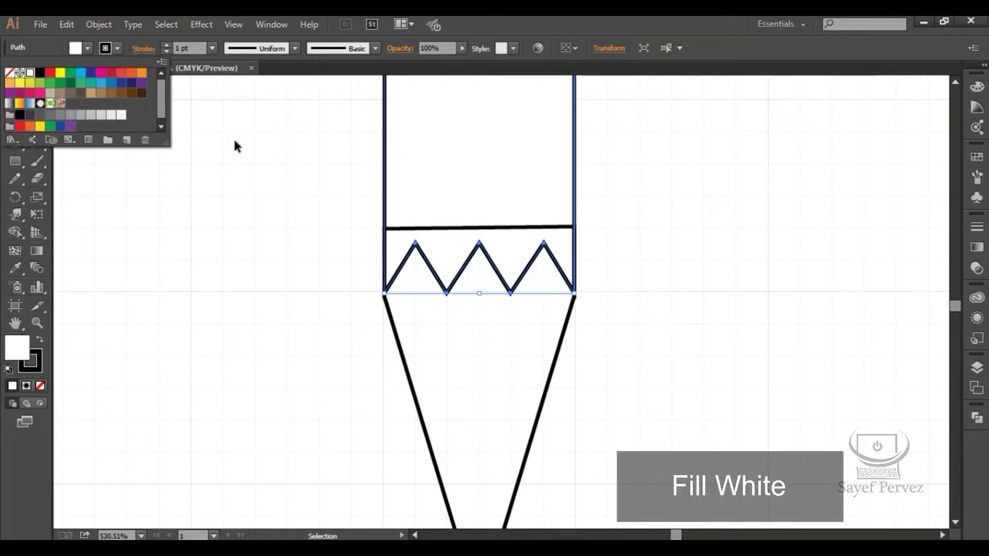
# - Send the cone-shaped tip behind the pencil body via Arrange > Send to Back
pyautogui.moveTo(618, 328); pyautogui.dragTo(534, 371)
pyautogui.rightClick(558, 359)
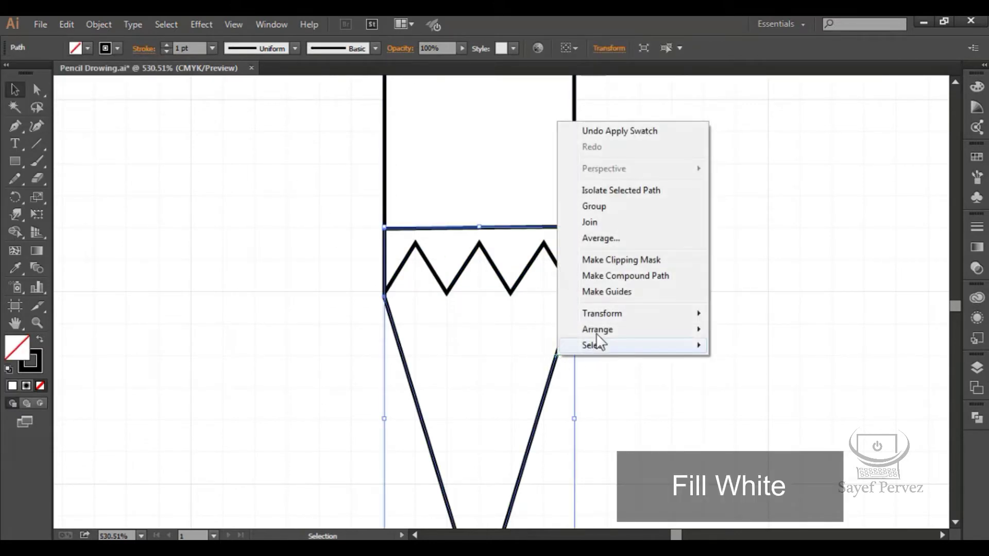
pyautogui.moveTo(618, 330)
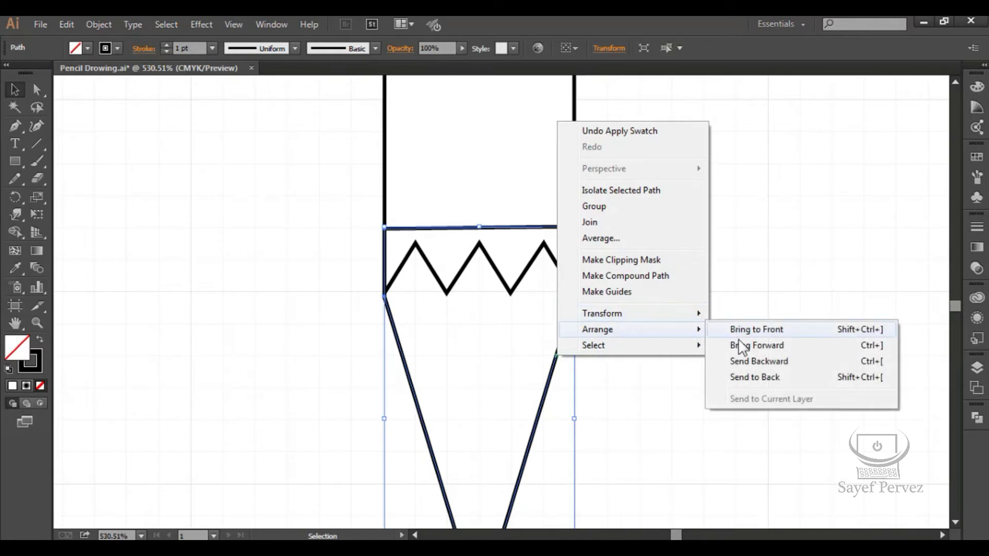
pyautogui.click(755, 378)
pyautogui.click(676, 348)
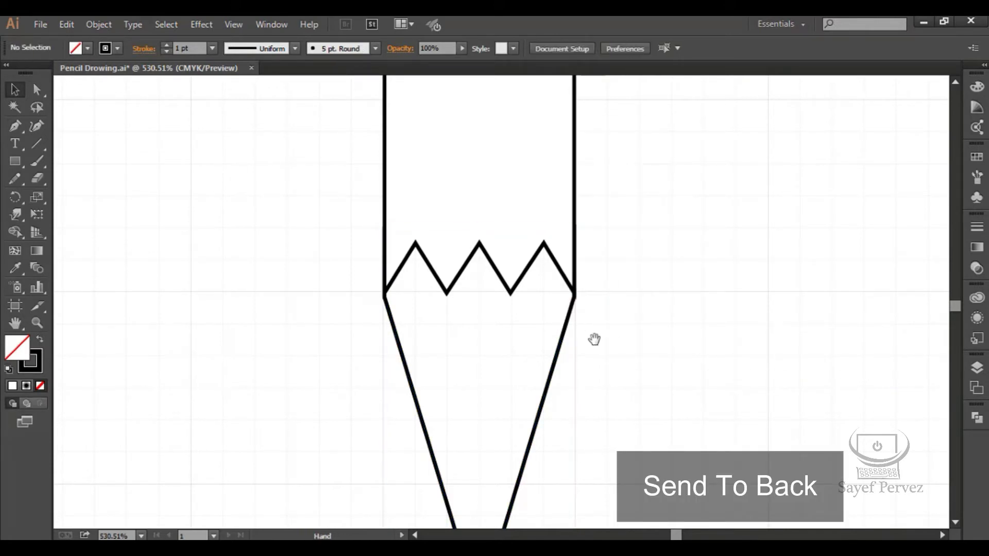
pyautogui.moveTo(594, 339); pyautogui.dragTo(604, 119)
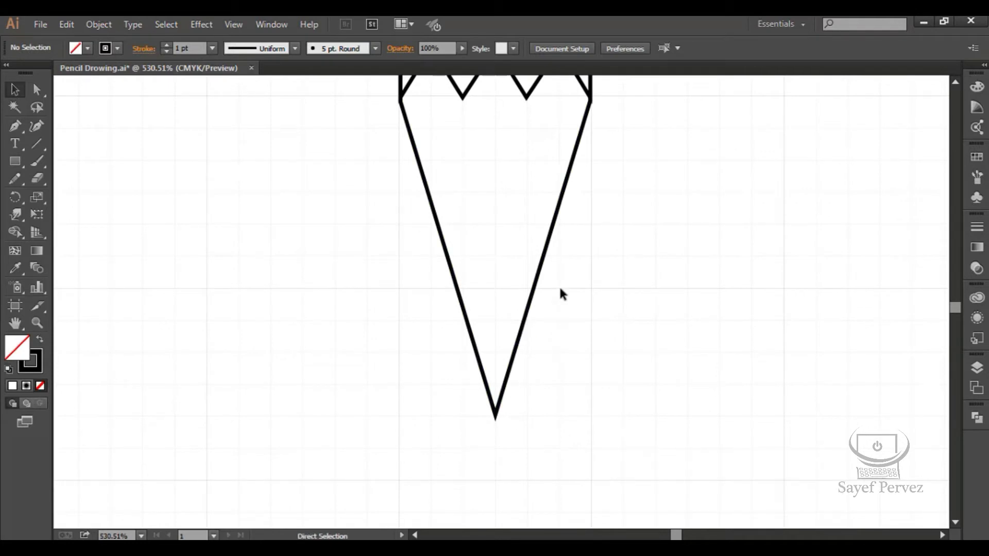
# - Draw a black-filled circle centred on the tip's point
pyautogui.hotkey('ctrl', '-')
pyautogui.hotkey('ctrl', '-')
pyautogui.moveTo(561, 290); pyautogui.dragTo(497, 304)
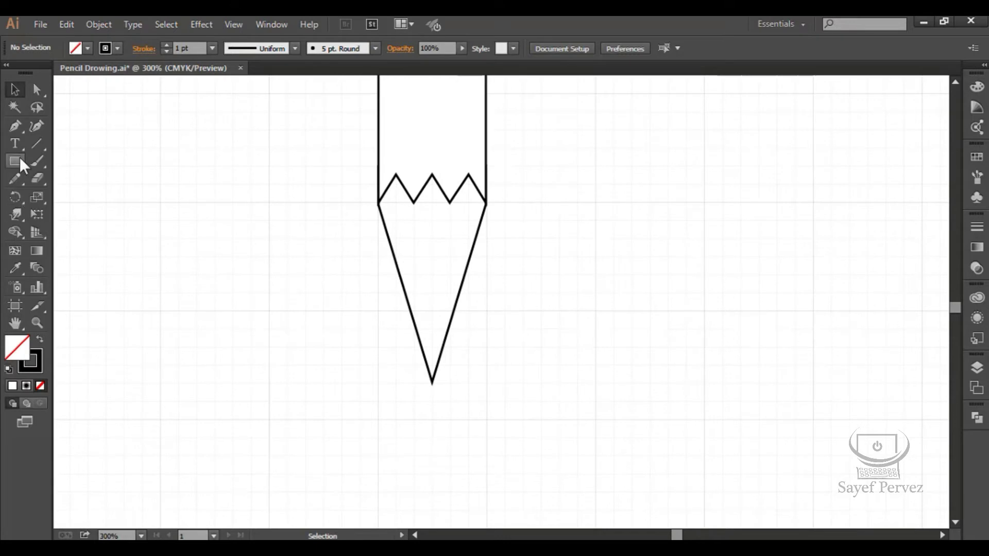
pyautogui.moveTo(20, 156); pyautogui.dragTo(75, 194)
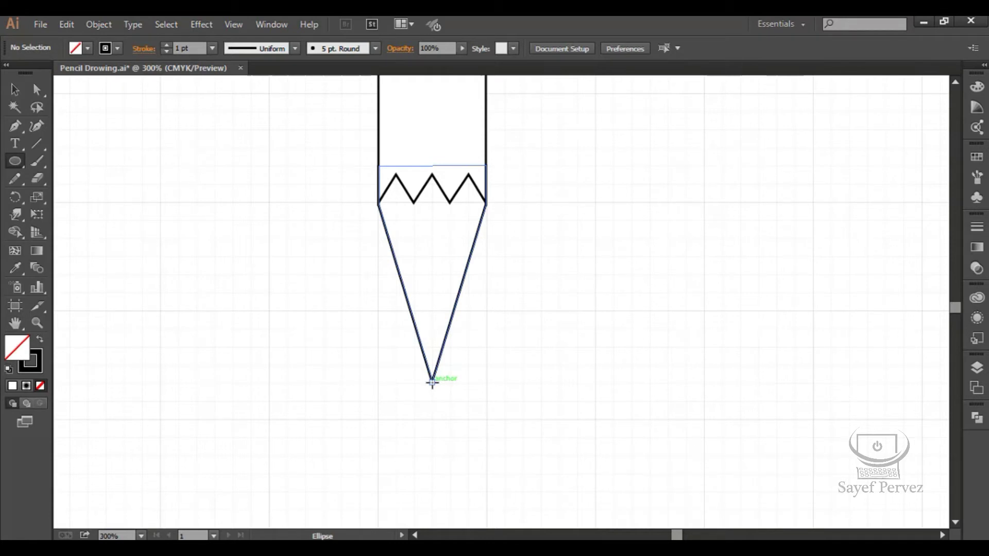
pyautogui.moveTo(441, 387); pyautogui.dragTo(528, 477)
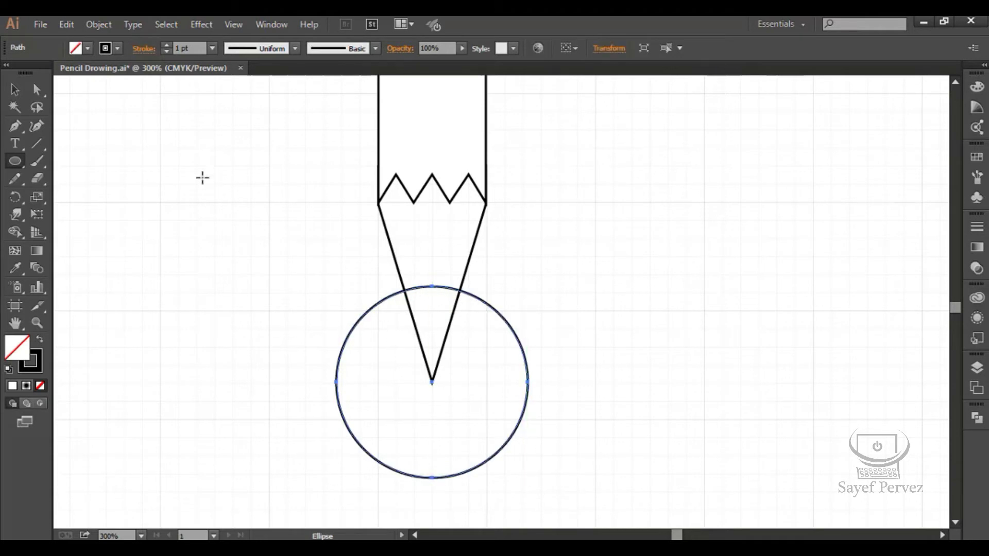
pyautogui.click(118, 48)
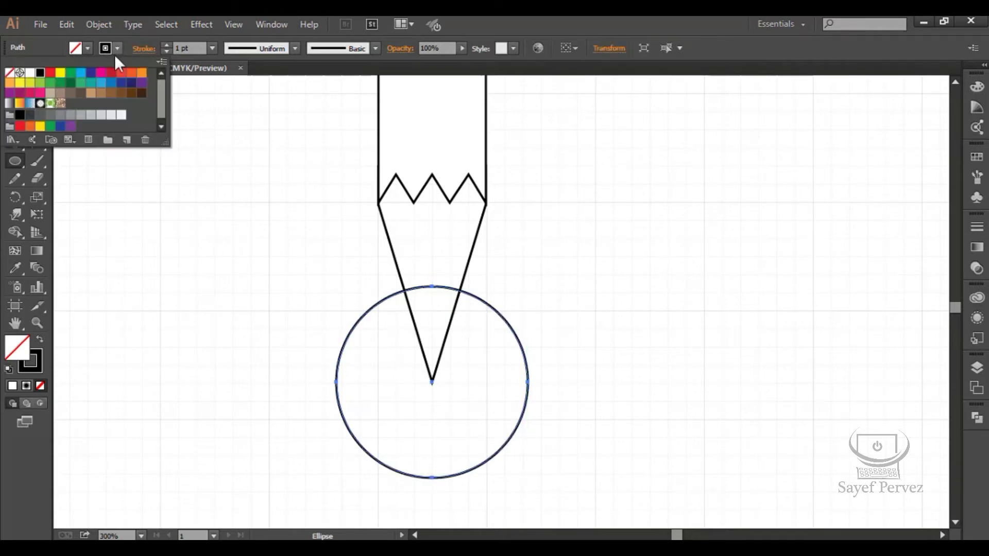
pyautogui.click(87, 48)
pyautogui.click(41, 73)
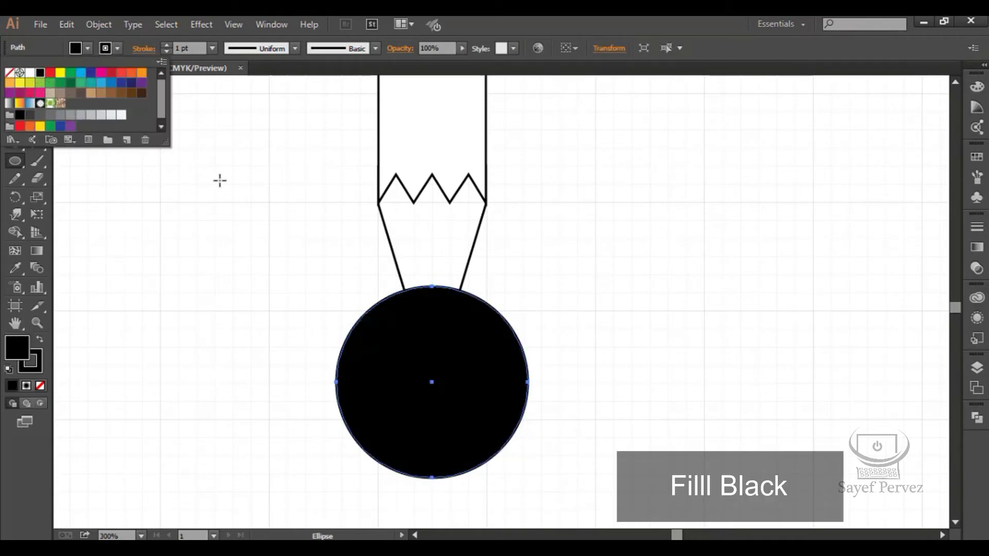
# - Select circle and tip, then Shape Builder away the circle's part outside the tip
pyautogui.click(14, 89)
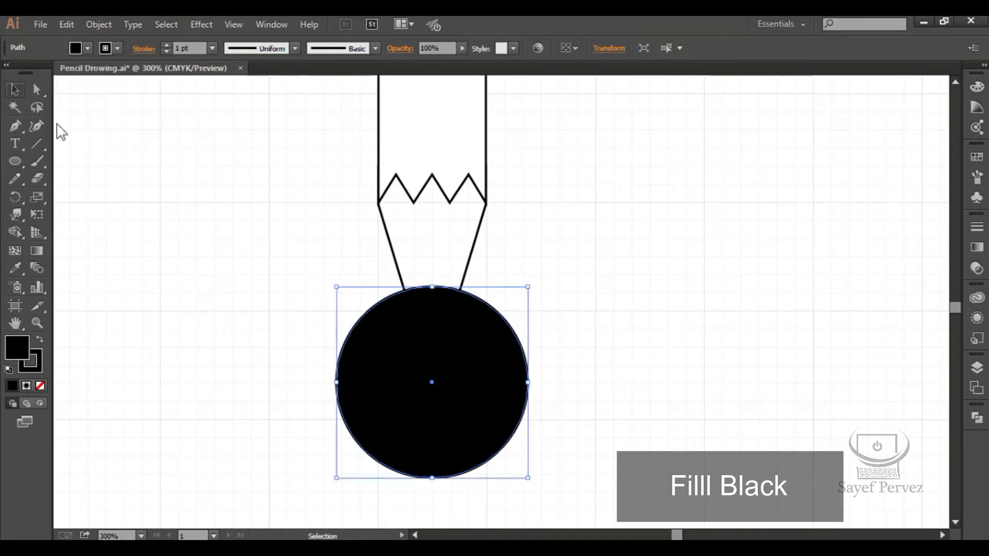
pyautogui.moveTo(338, 242); pyautogui.dragTo(472, 384)
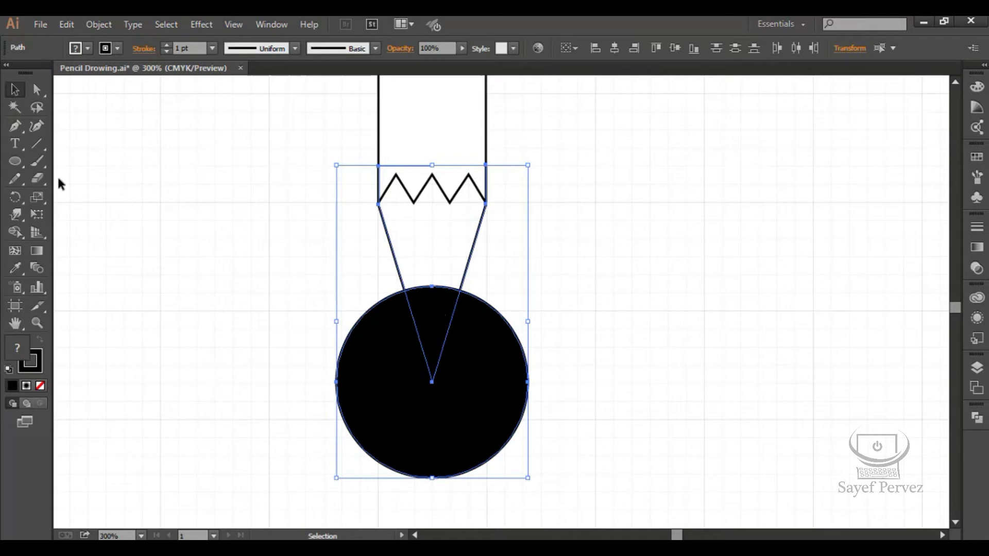
pyautogui.moveTo(14, 227); pyautogui.dragTo(75, 233)
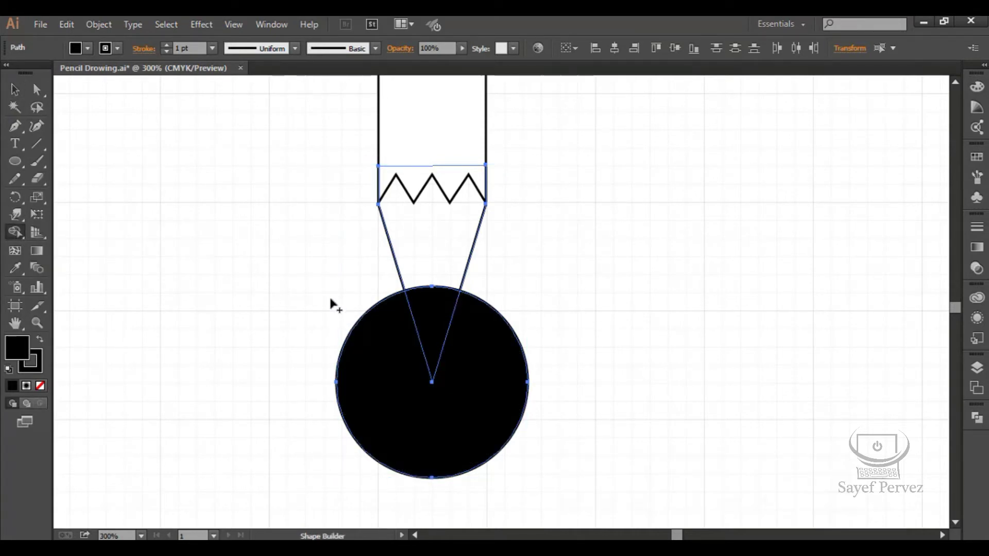
pyautogui.keyDown('alt'); pyautogui.click(384, 353); pyautogui.keyUp('alt')
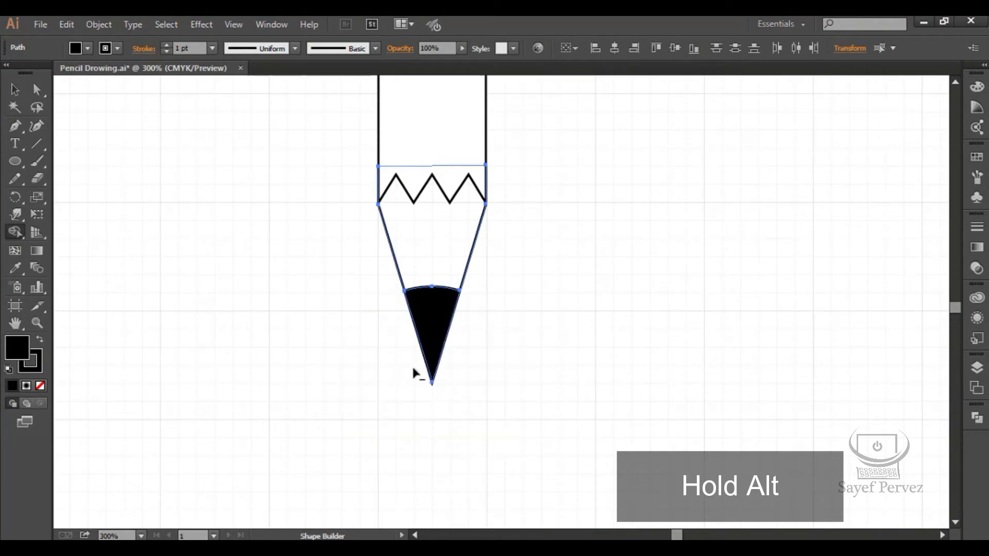
pyautogui.click(15, 89)
pyautogui.click(186, 171)
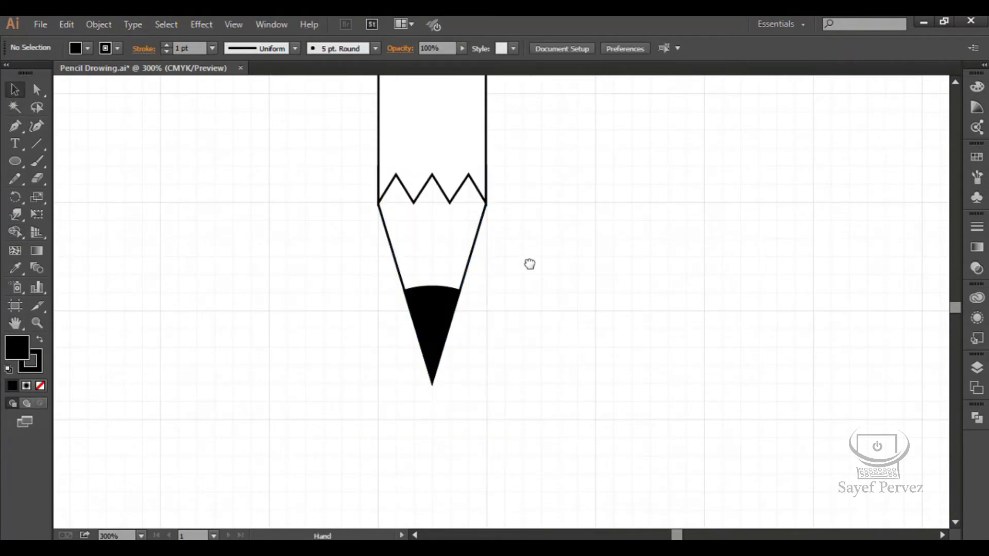
# - Draw a flat unfilled ellipse spanning the pencil body's top edge
pyautogui.scroll(10, 530, 262)
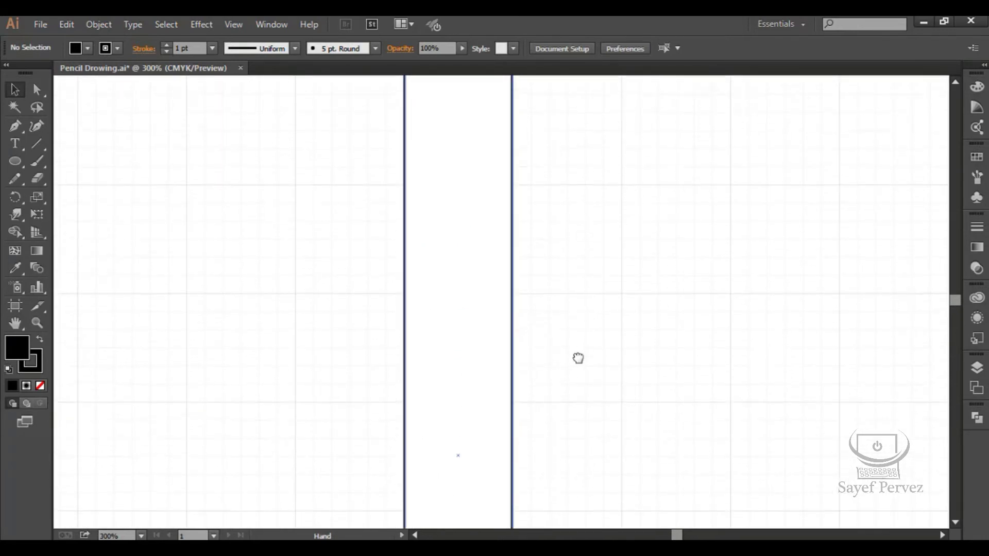
pyautogui.scroll(5, 570, 217)
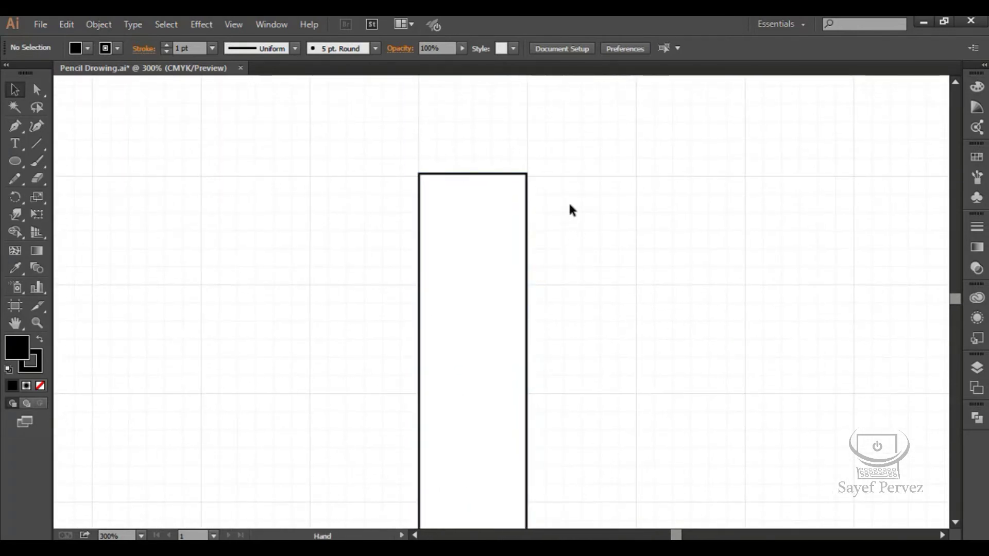
pyautogui.moveTo(17, 156)
pyautogui.mouseDown()
pyautogui.moveTo(73, 169)
pyautogui.moveTo(87, 196)
pyautogui.mouseUp()
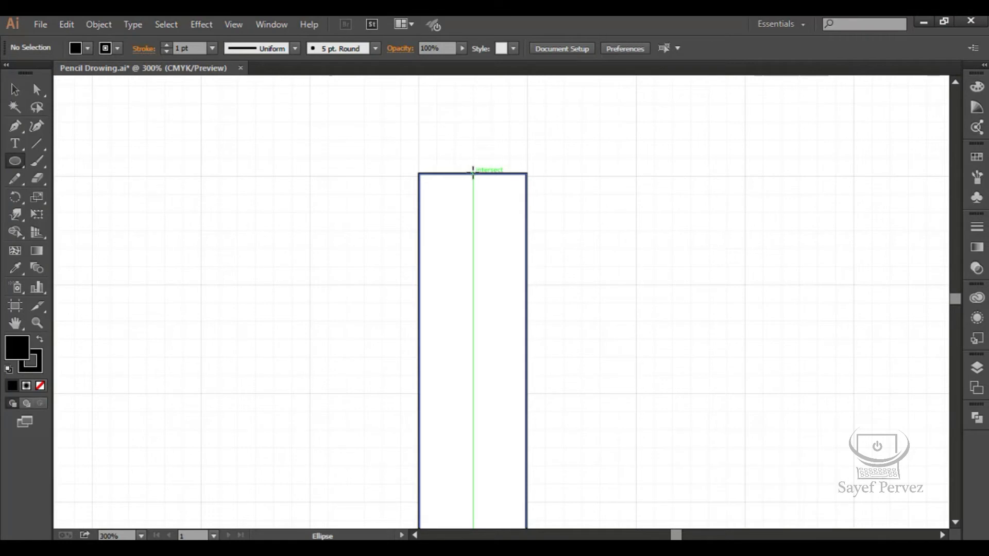
pyautogui.moveTo(473, 172); pyautogui.dragTo(523, 191)
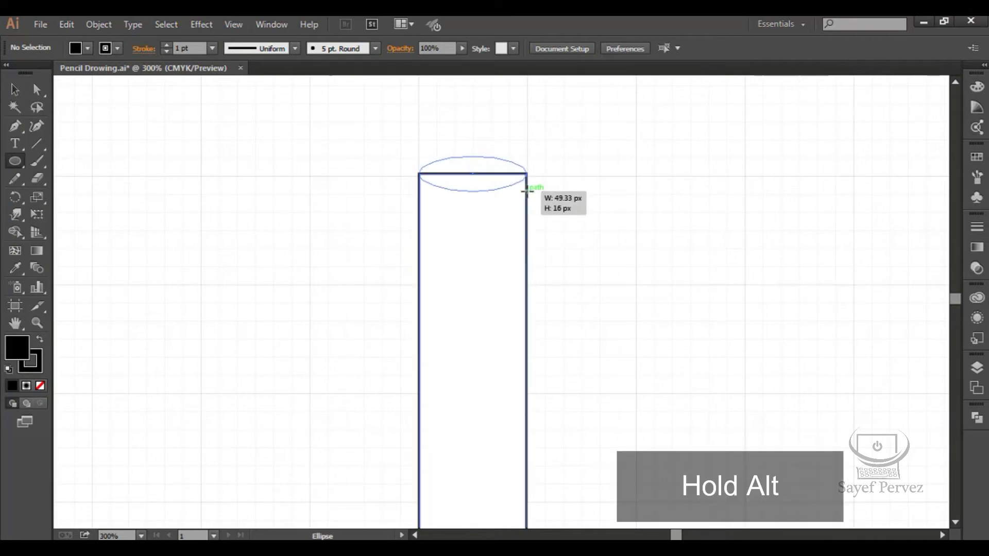
pyautogui.moveTo(525, 191); pyautogui.dragTo(530, 187)
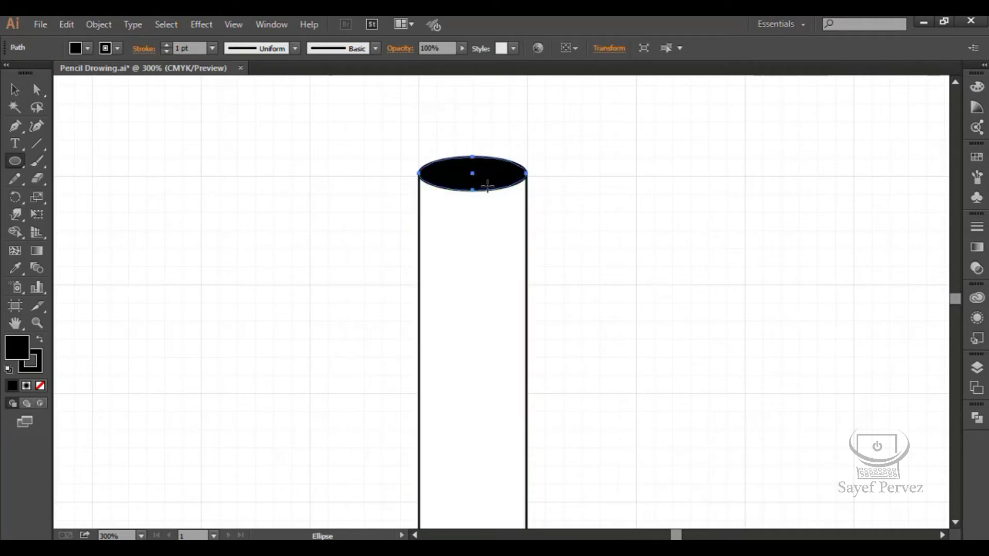
pyautogui.click(90, 48)
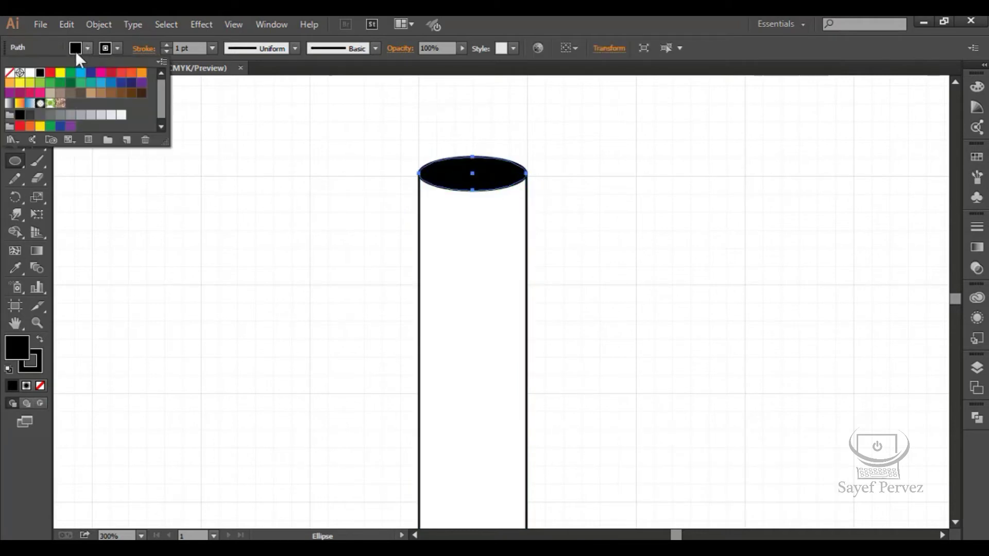
pyautogui.click(9, 73)
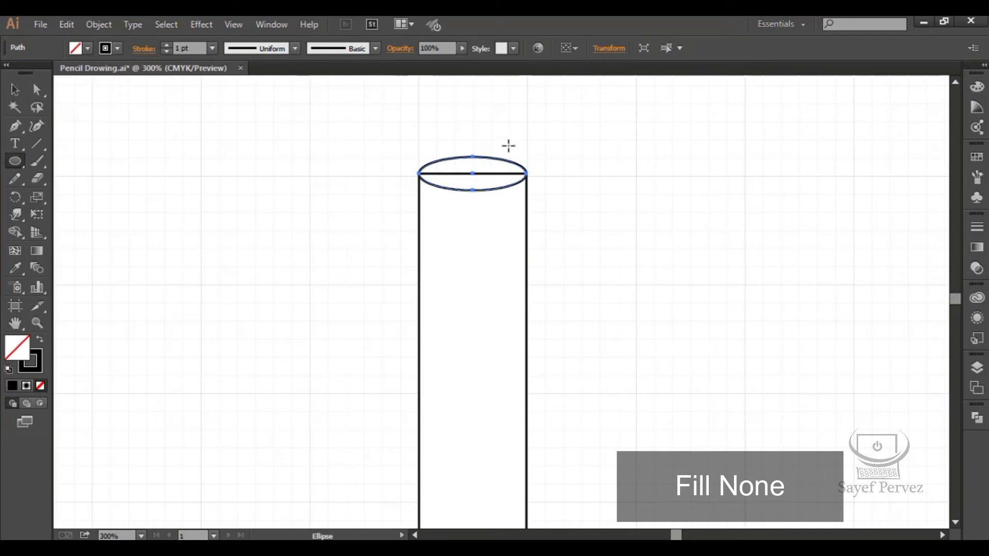
# - Drag a copy of the ellipse slightly lower, then repeat with Ctrl+D for more copies
pyautogui.click(16, 89)
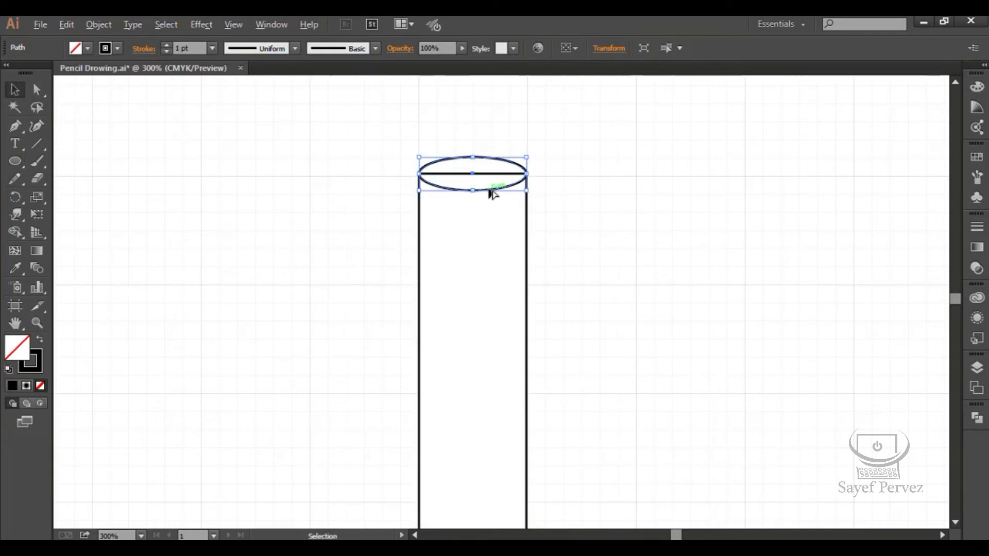
pyautogui.moveTo(488, 188); pyautogui.dragTo(493, 225)
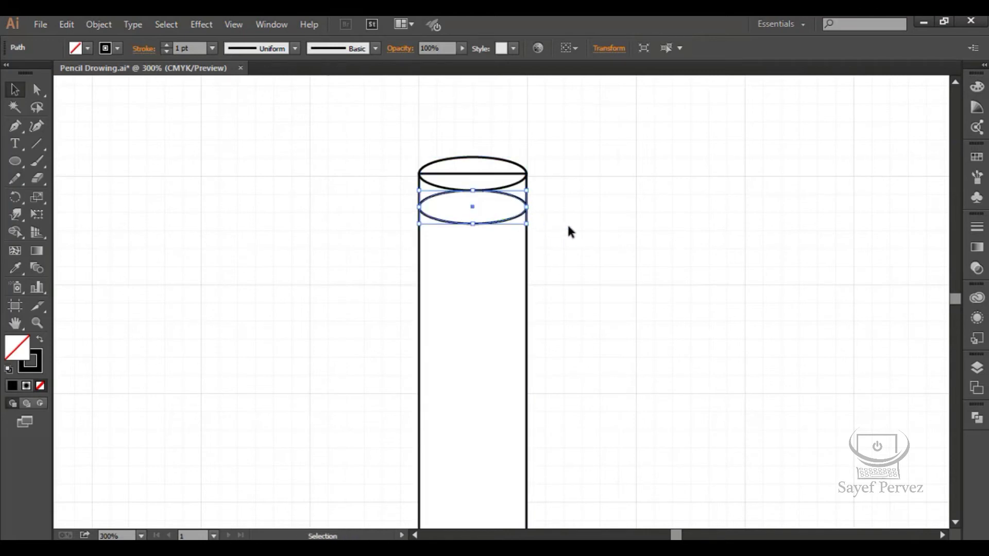
pyautogui.press('ctrl')
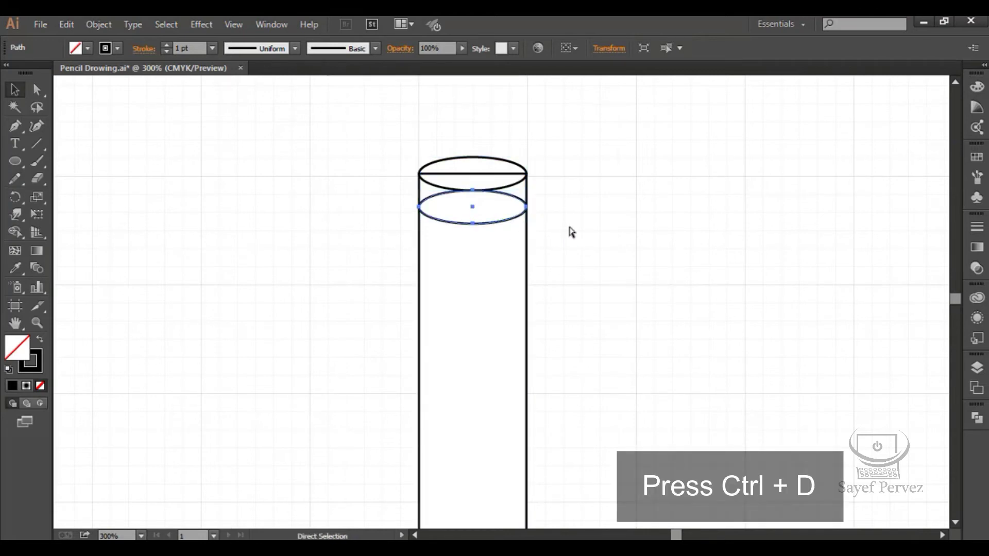
pyautogui.hotkey('ctrl', 'd')
pyautogui.hotkey('ctrl', 'd')
pyautogui.hotkey('ctrl', 'd')
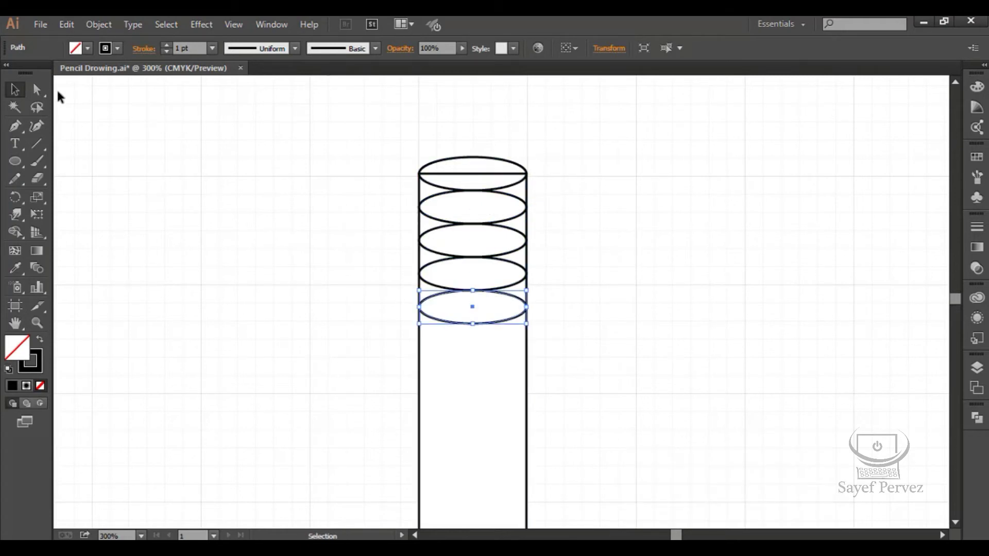
pyautogui.click(613, 166)
# - Select all pencil-top paths and merge the lower ellipse regions with Shape Builder
pyautogui.moveTo(612, 147)
pyautogui.mouseDown()
pyautogui.moveTo(437, 302)
pyautogui.moveTo(495, 308)
pyautogui.mouseUp()
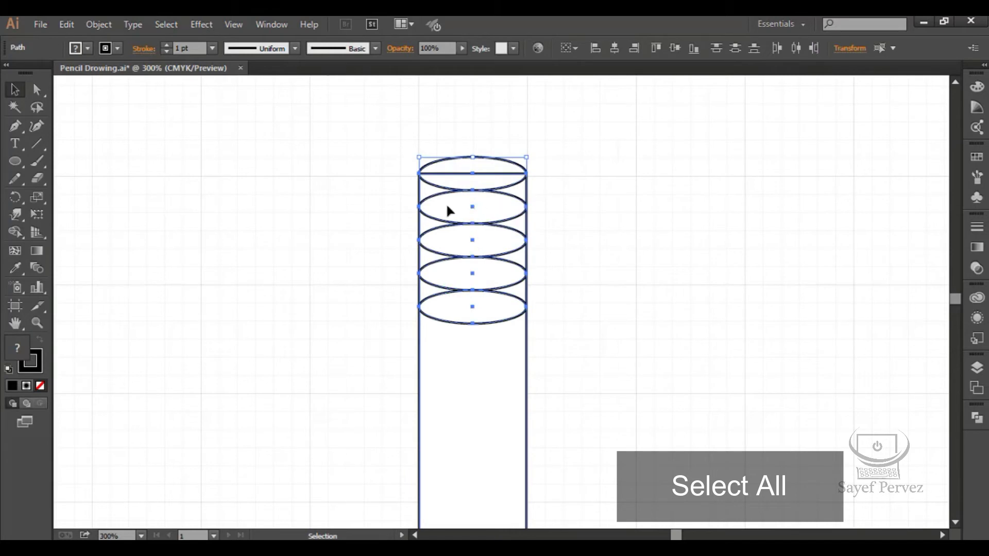
pyautogui.click(14, 230)
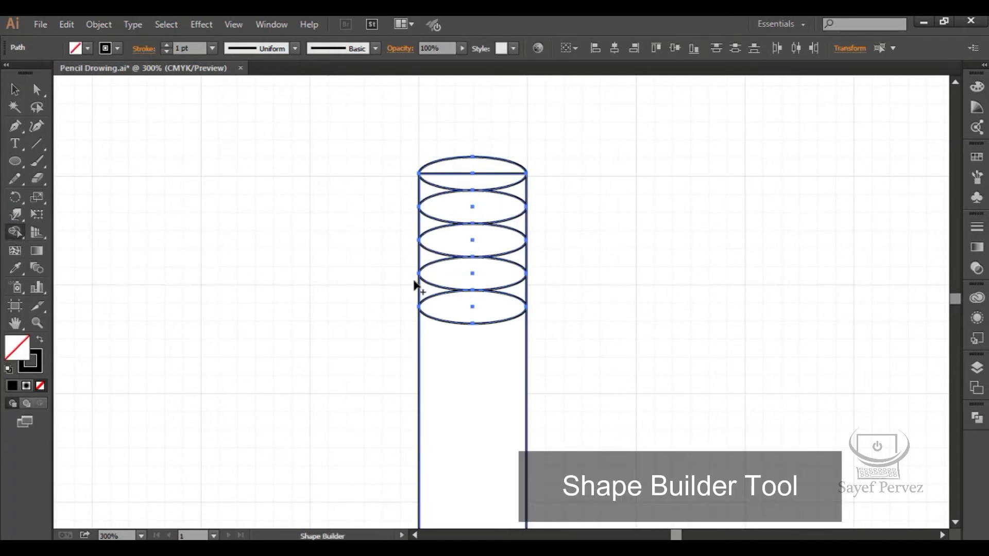
pyautogui.moveTo(438, 296); pyautogui.dragTo(520, 288)
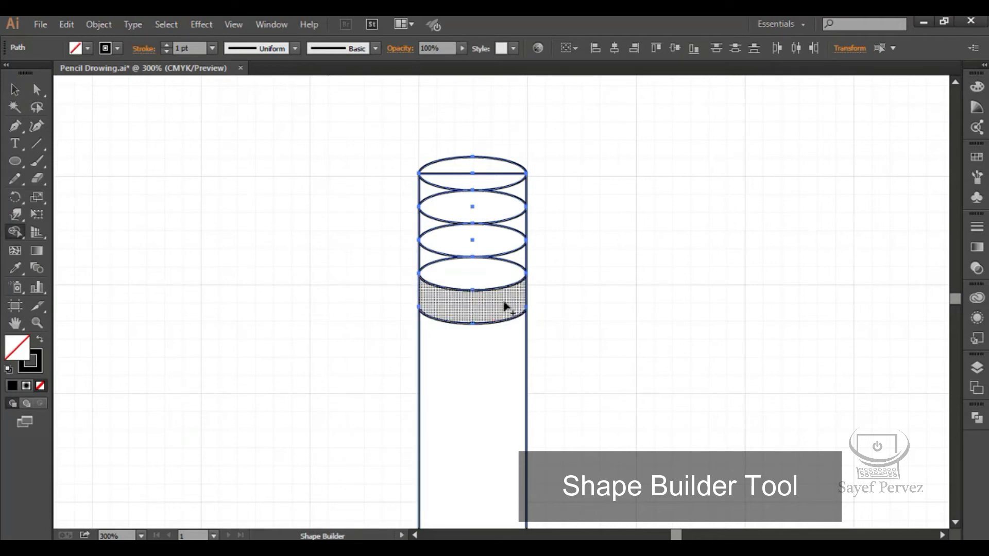
pyautogui.click(444, 251)
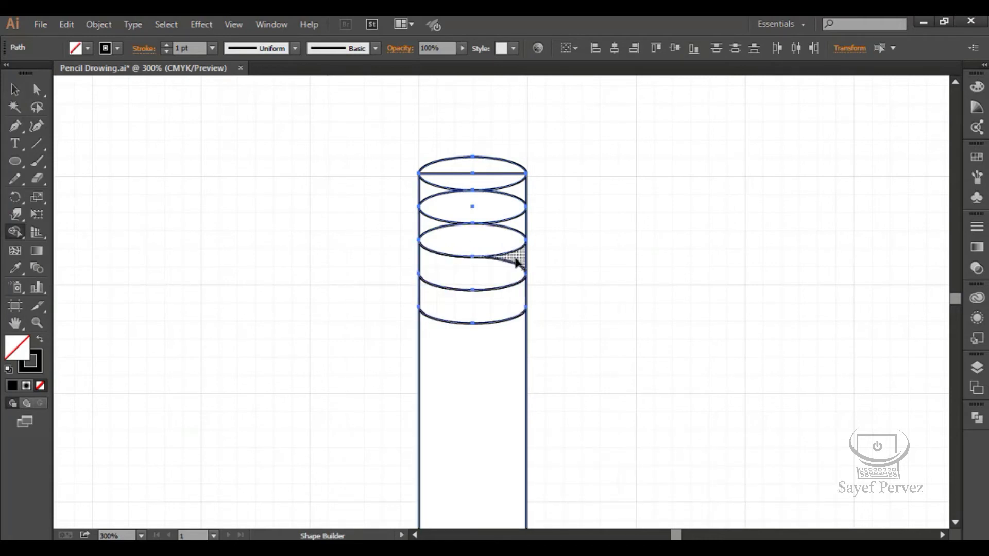
pyautogui.moveTo(441, 227)
pyautogui.mouseDown()
pyautogui.moveTo(507, 236)
pyautogui.moveTo(502, 242)
pyautogui.mouseUp()
# - Remove the stray upper arc, top-right sliver and the line across the top ellipse
pyautogui.moveTo(424, 198); pyautogui.dragTo(464, 210)
pyautogui.moveTo(522, 197)
pyautogui.mouseDown()
pyautogui.moveTo(490, 212)
pyautogui.moveTo(479, 256)
pyautogui.mouseUp()
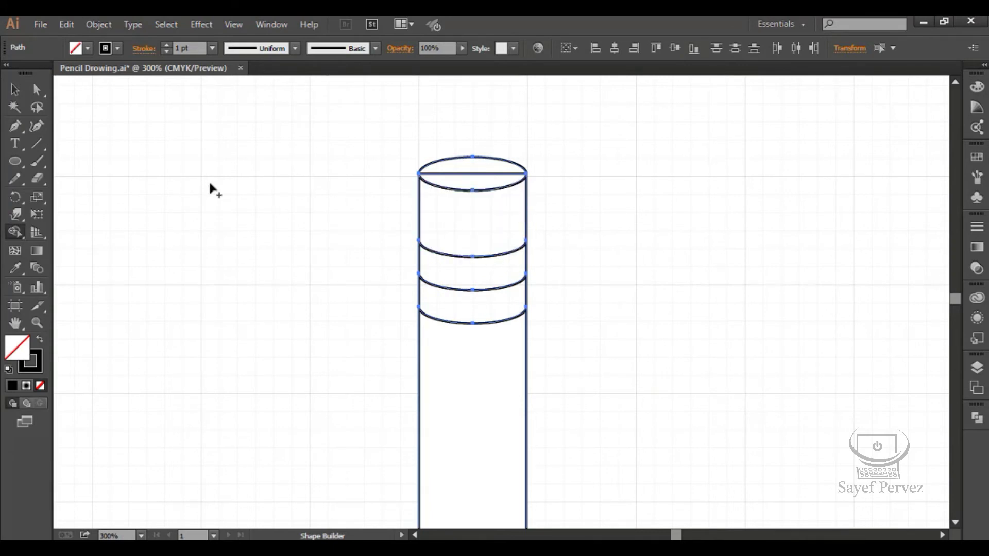
pyautogui.moveTo(469, 169); pyautogui.dragTo(470, 183)
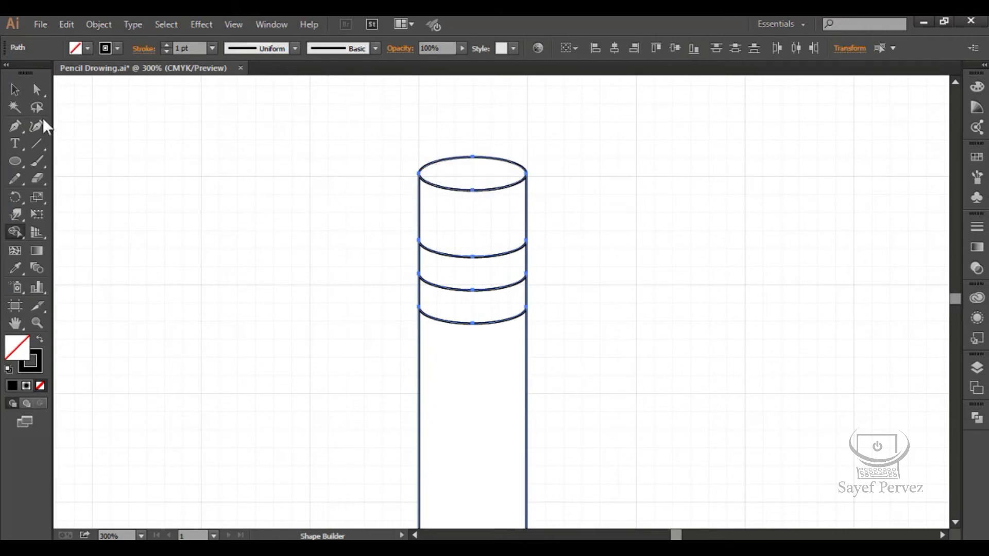
pyautogui.click(14, 90)
pyautogui.click(526, 177)
pyautogui.moveTo(551, 166); pyautogui.dragTo(519, 206)
pyautogui.moveTo(589, 218); pyautogui.dragTo(820, 204)
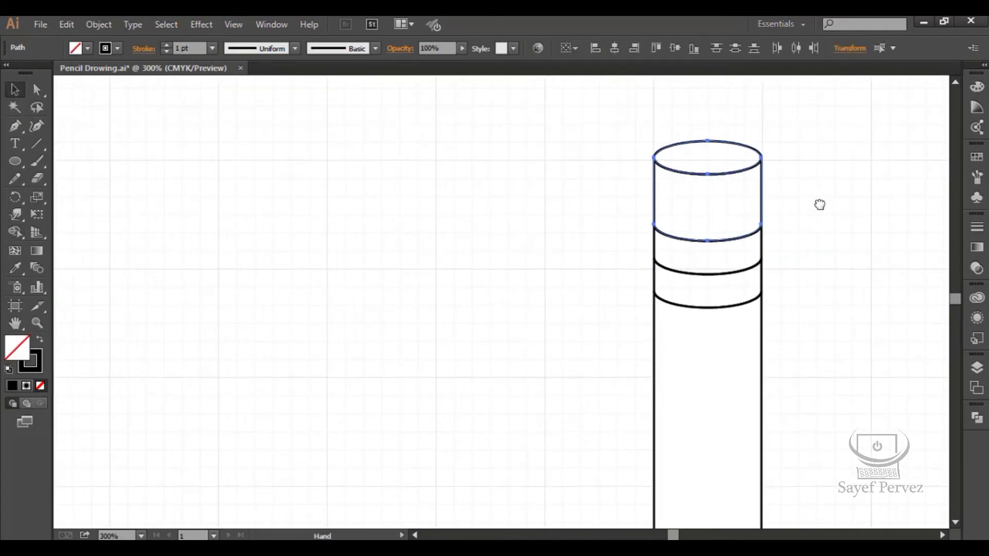
# - Fit the artboard in the window and hide the grid
pyautogui.hotkey('ctrl', '0')
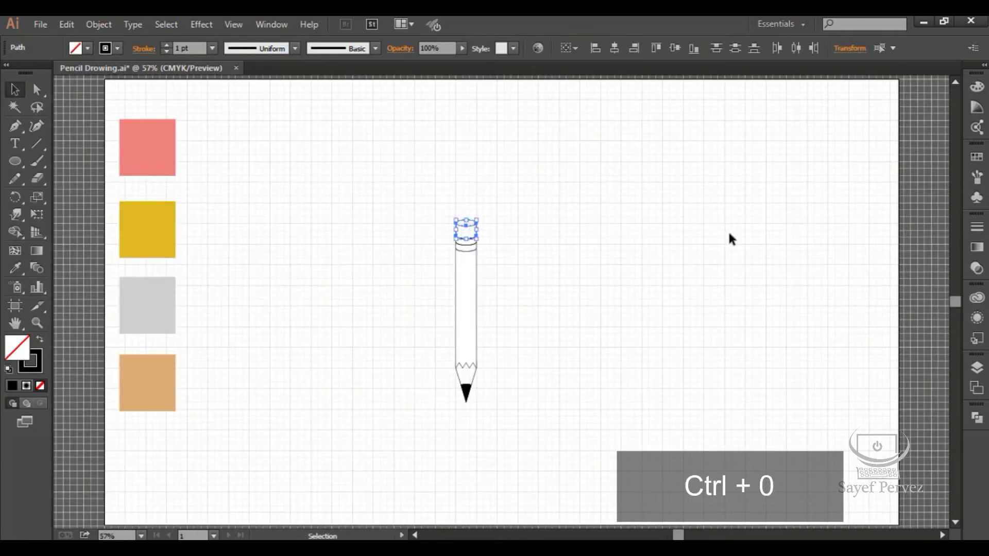
pyautogui.click(639, 217)
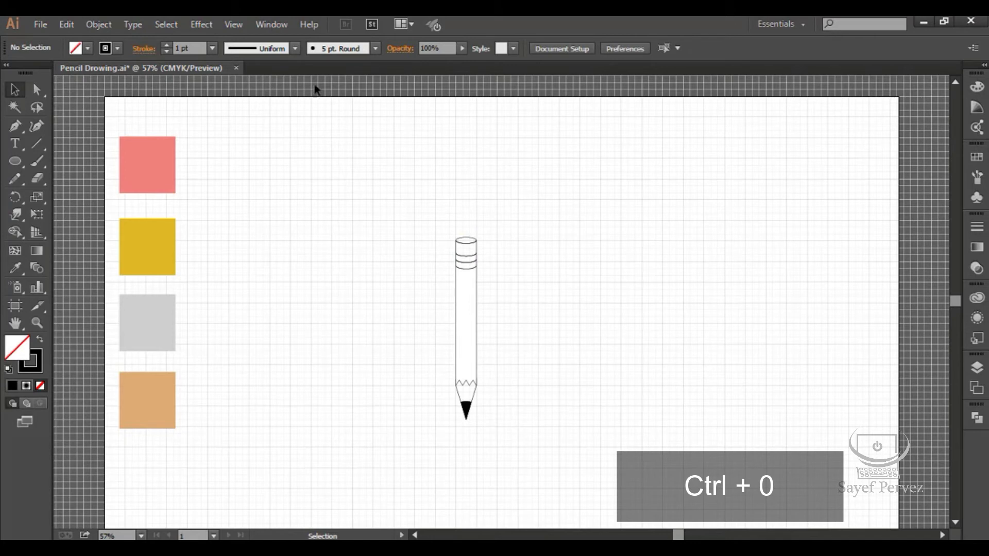
pyautogui.click(225, 28)
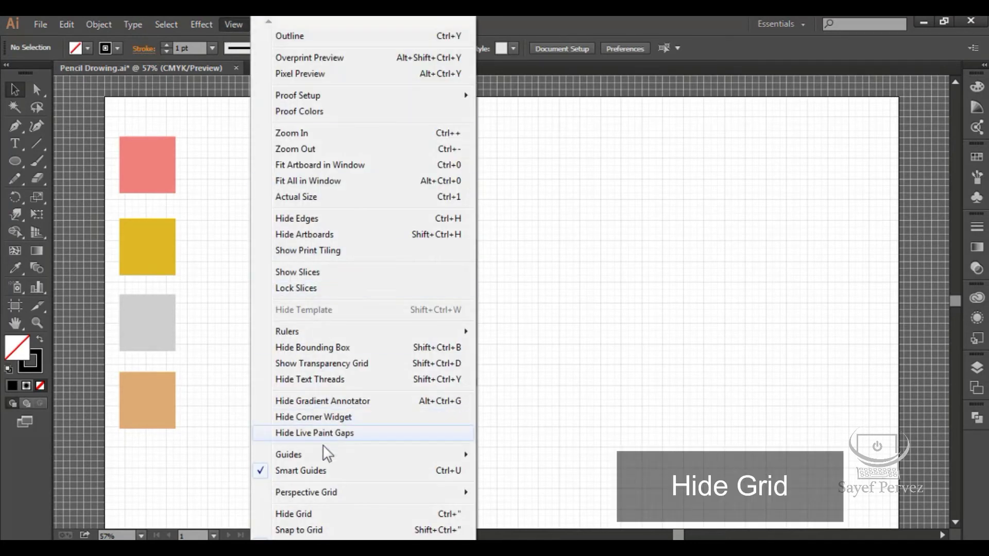
pyautogui.click(320, 514)
# - Select all pencil parts and rotate them about 40° clockwise, tip to lower left
pyautogui.moveTo(553, 227); pyautogui.dragTo(402, 407)
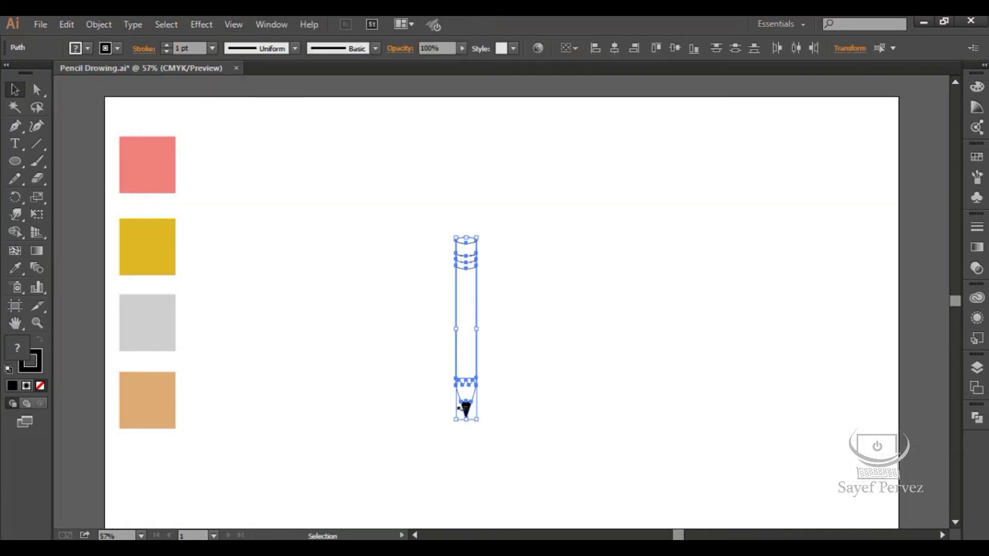
pyautogui.hotkey('ctrl', 'a')
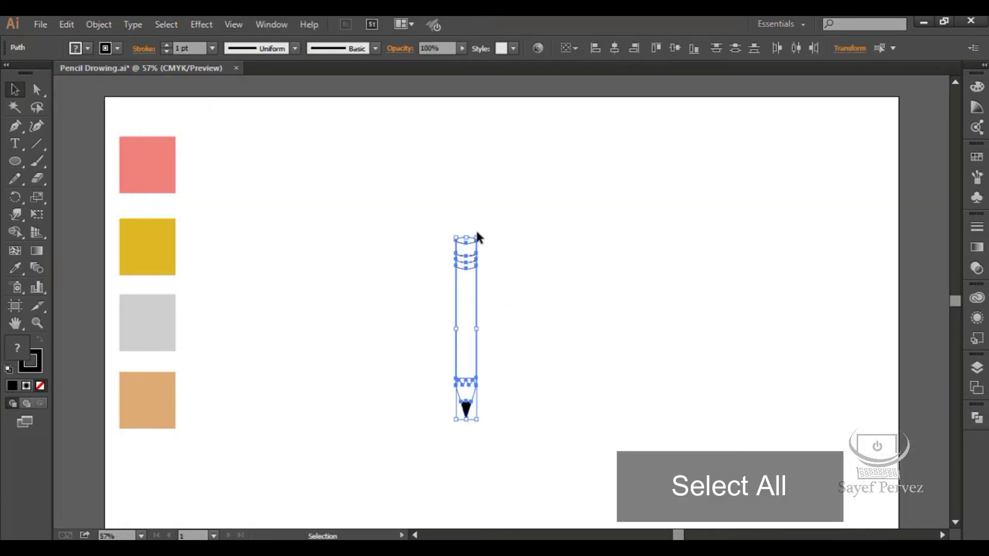
pyautogui.moveTo(479, 233)
pyautogui.mouseDown()
pyautogui.moveTo(556, 279)
pyautogui.moveTo(647, 221)
pyautogui.moveTo(662, 195)
pyautogui.moveTo(627, 211)
pyautogui.mouseUp()
pyautogui.click(692, 224)
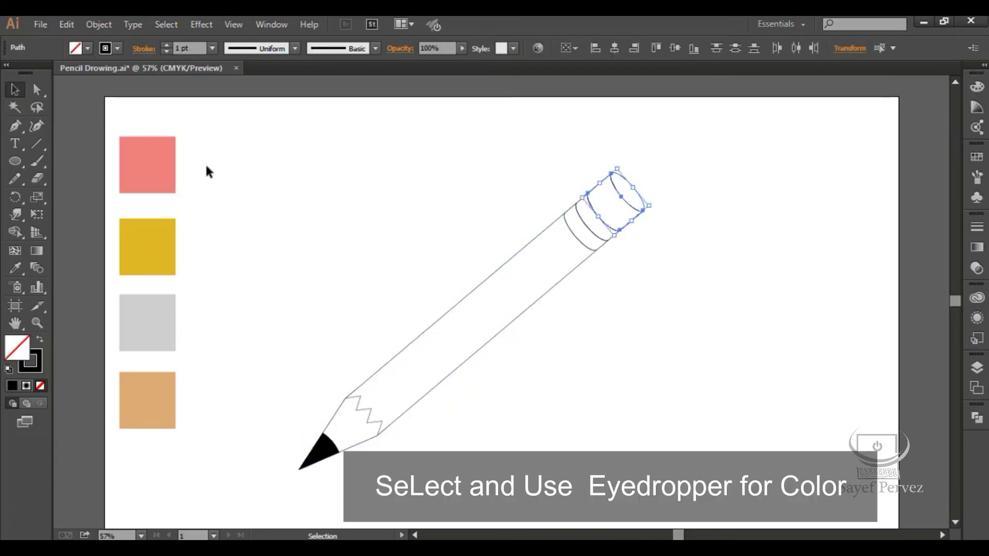
# - Fill the eraser with the pink swatch colour using the Eyedropper
pyautogui.moveTo(17, 263); pyautogui.dragTo(57, 264)
pyautogui.click(148, 164)
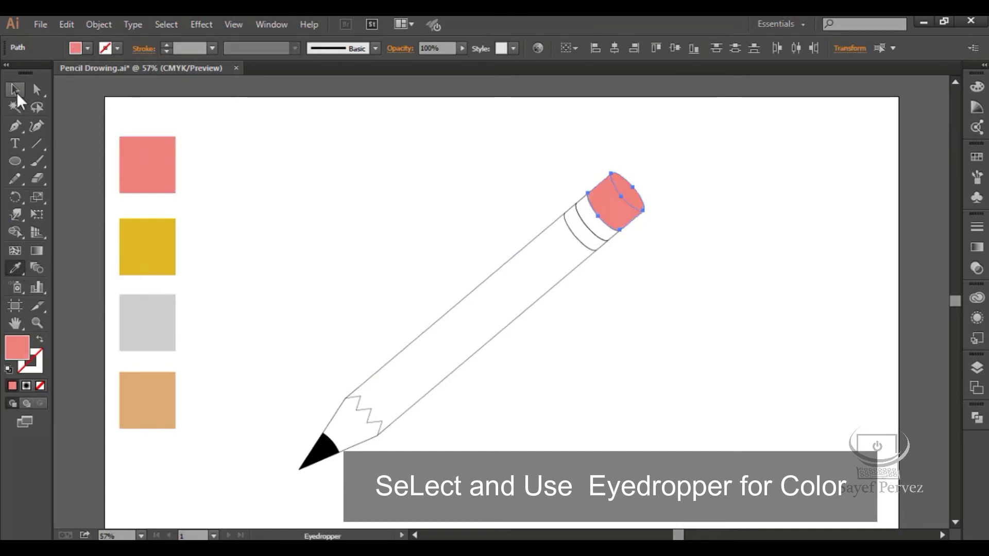
pyautogui.click(15, 90)
pyautogui.click(318, 192)
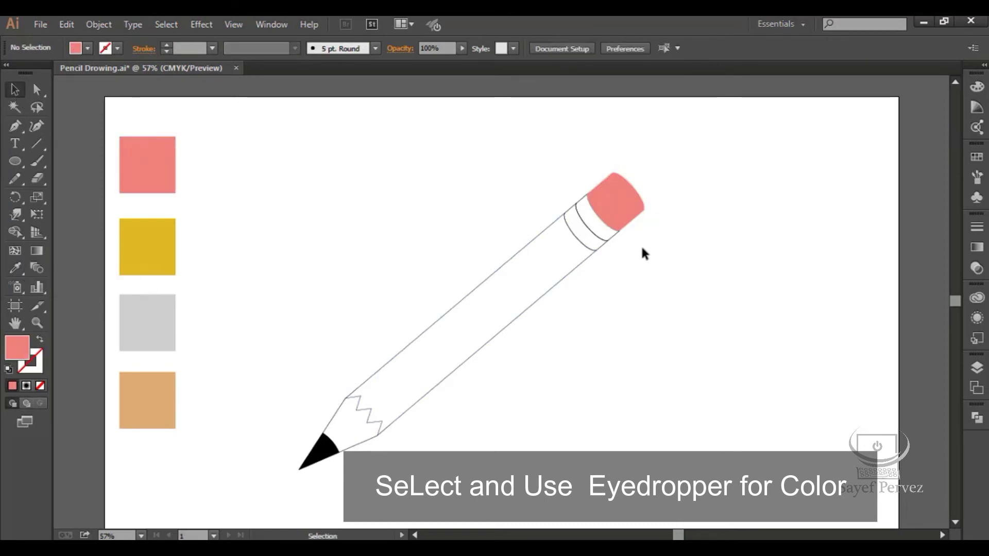
# - Fill the upper ferrule band with black
pyautogui.click(610, 230)
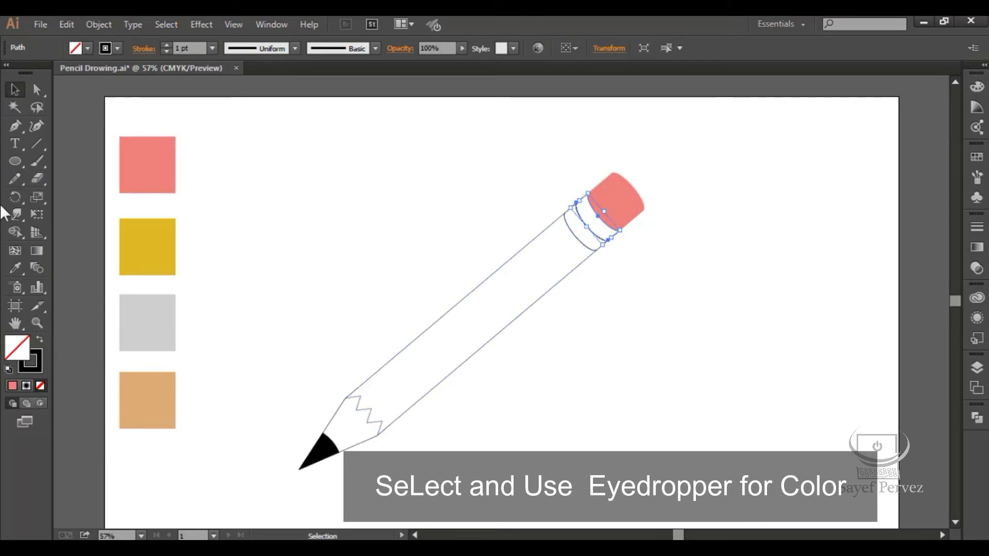
pyautogui.click(21, 265)
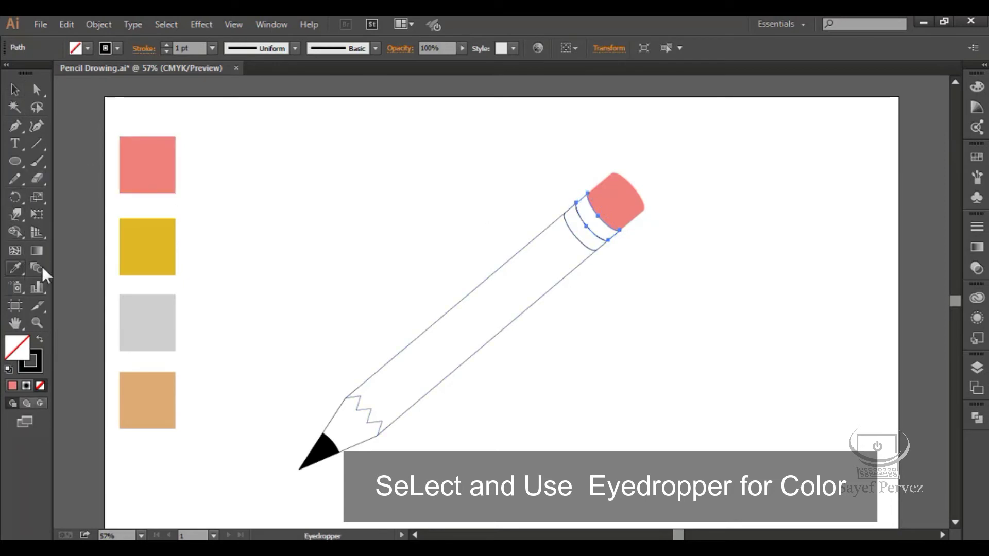
pyautogui.click(88, 48)
pyautogui.click(40, 73)
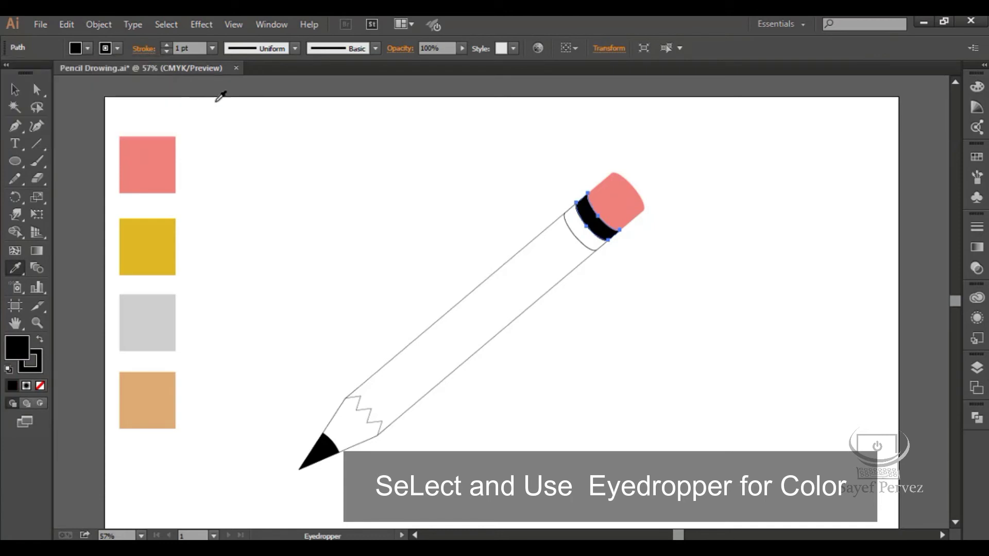
pyautogui.click(15, 89)
pyautogui.click(624, 271)
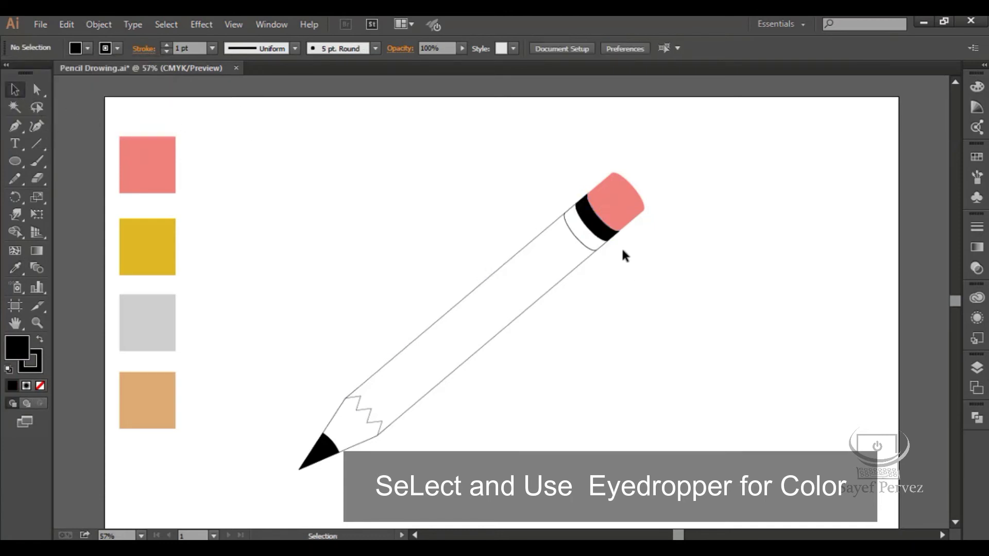
# - Fill the lower ferrule band with the light-grey swatch colour
pyautogui.click(601, 240)
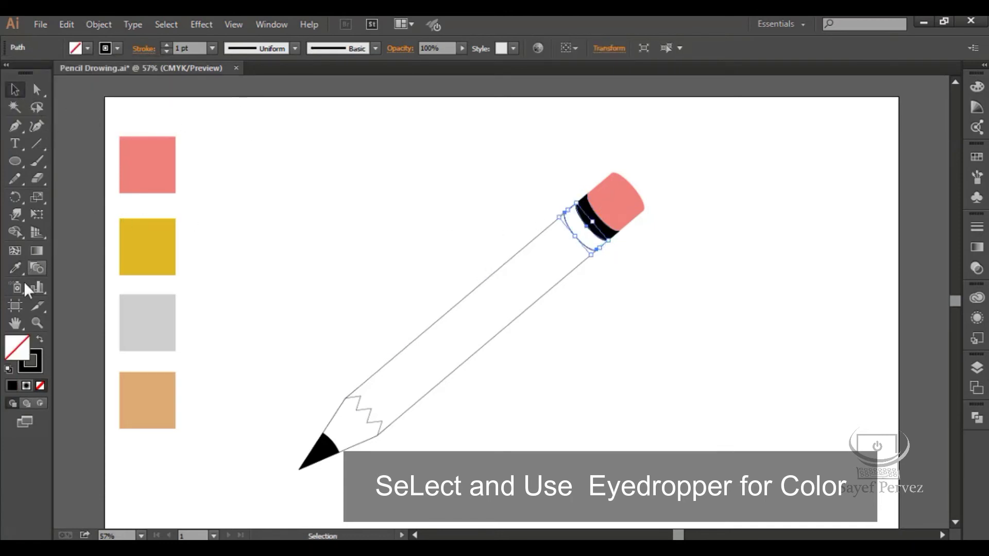
pyautogui.click(15, 268)
pyautogui.click(148, 309)
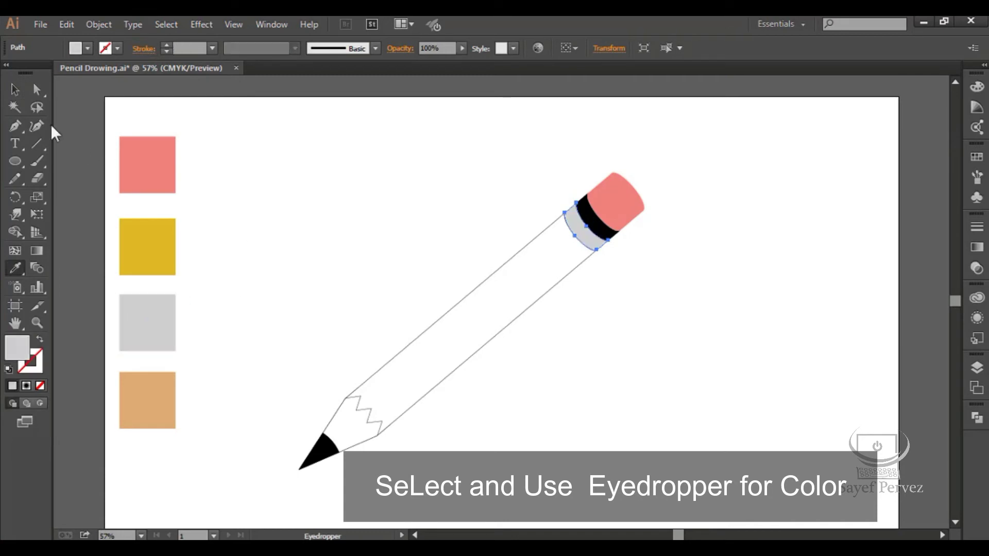
pyautogui.press('v')
# - Fill the pencil body with the yellow swatch colour
pyautogui.moveTo(592, 335); pyautogui.dragTo(523, 302)
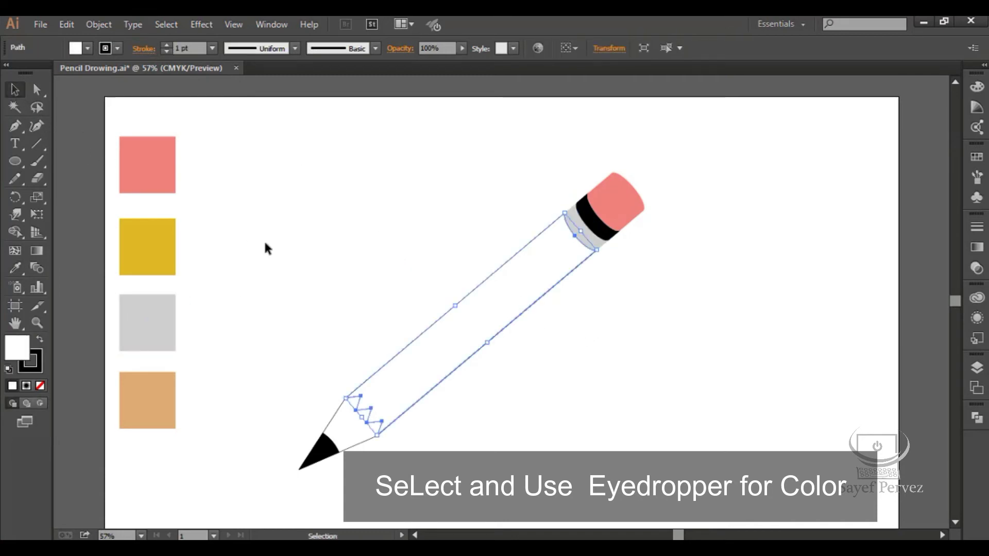
pyautogui.click(14, 268)
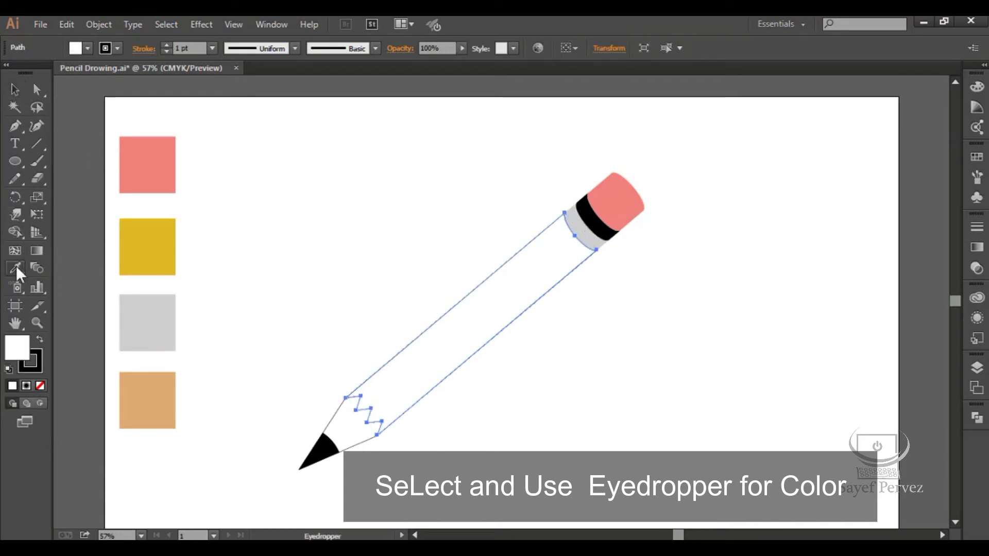
pyautogui.click(171, 223)
pyautogui.click(15, 90)
pyautogui.click(437, 435)
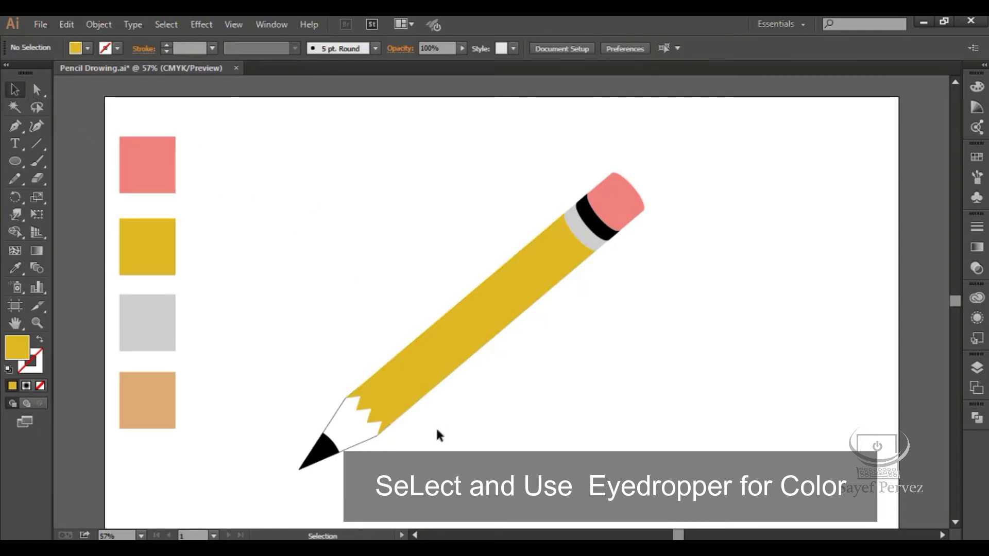
# - Fill the sharpened wood section with the tan swatch colour
pyautogui.click(359, 434)
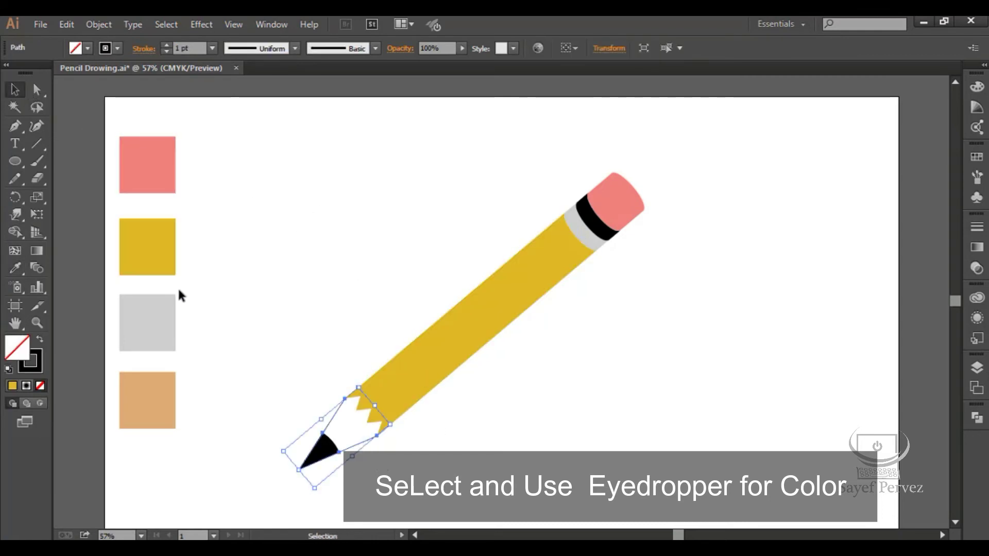
pyautogui.click(15, 268)
pyautogui.click(145, 387)
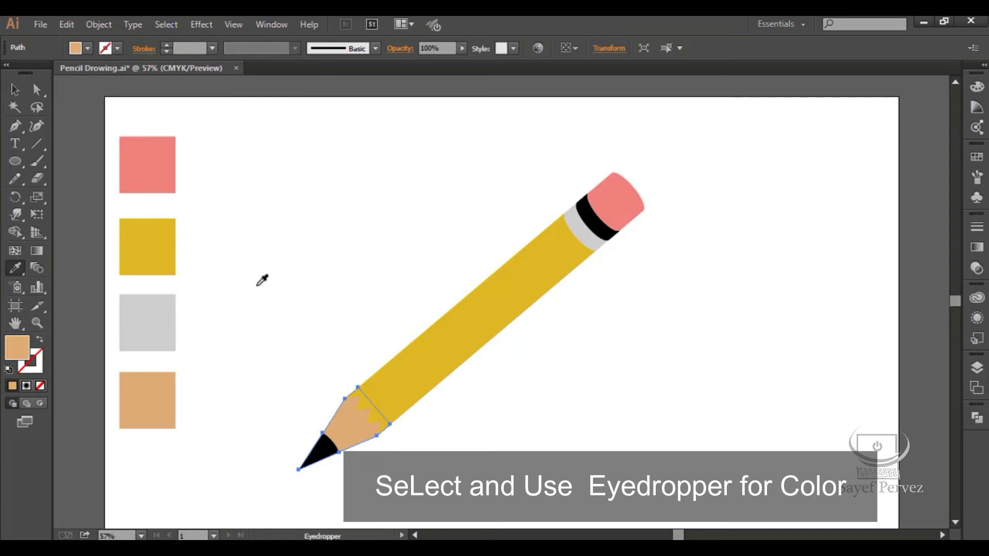
pyautogui.click(14, 91)
pyautogui.click(207, 150)
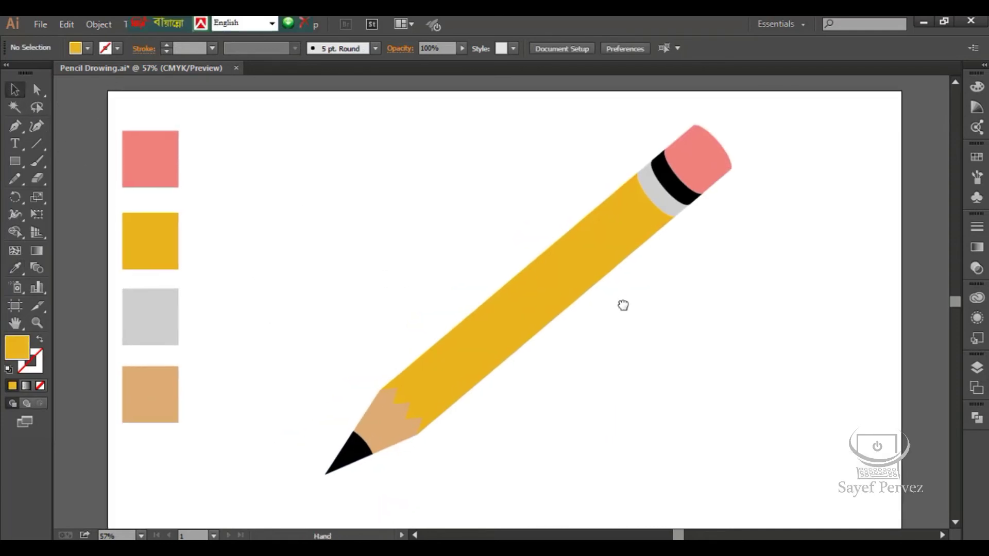
pyautogui.press('space')
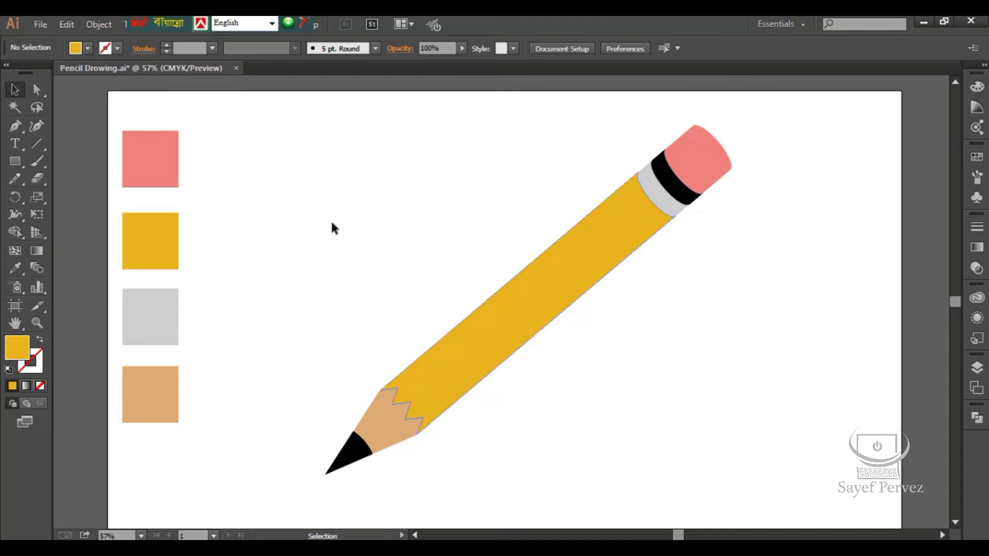
# - Type 'Wood Pencil' on the canvas with the Type tool at 1 in size
pyautogui.click(18, 137)
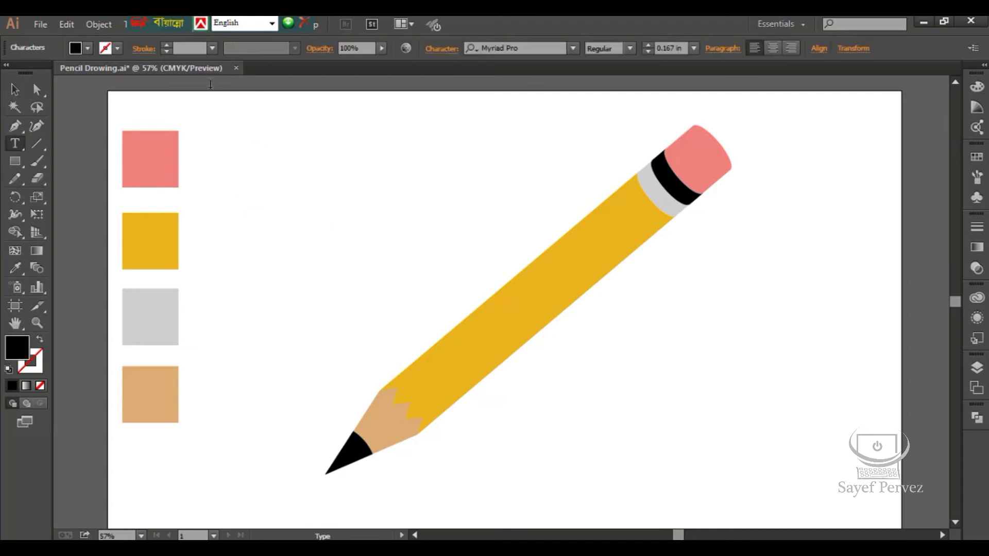
pyautogui.click(693, 48)
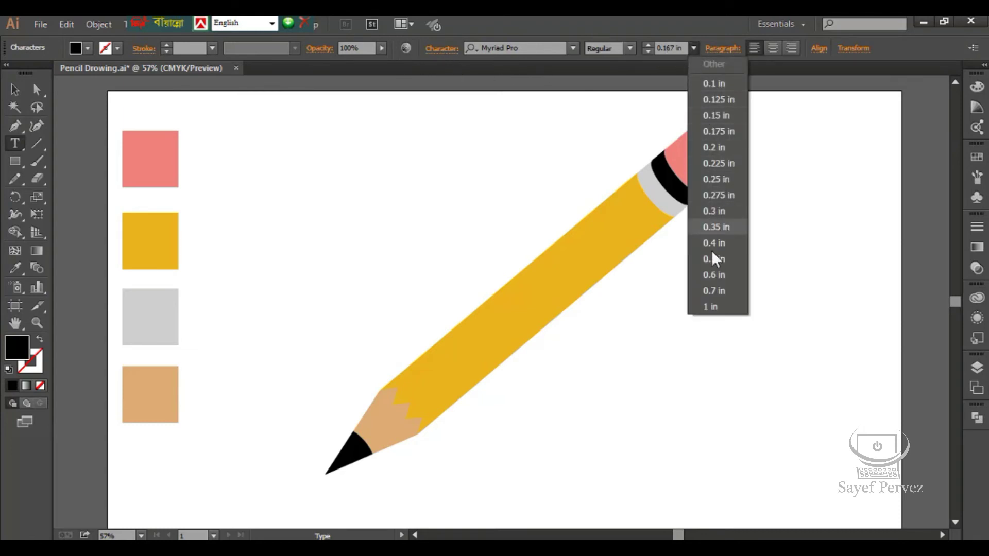
pyautogui.click(715, 305)
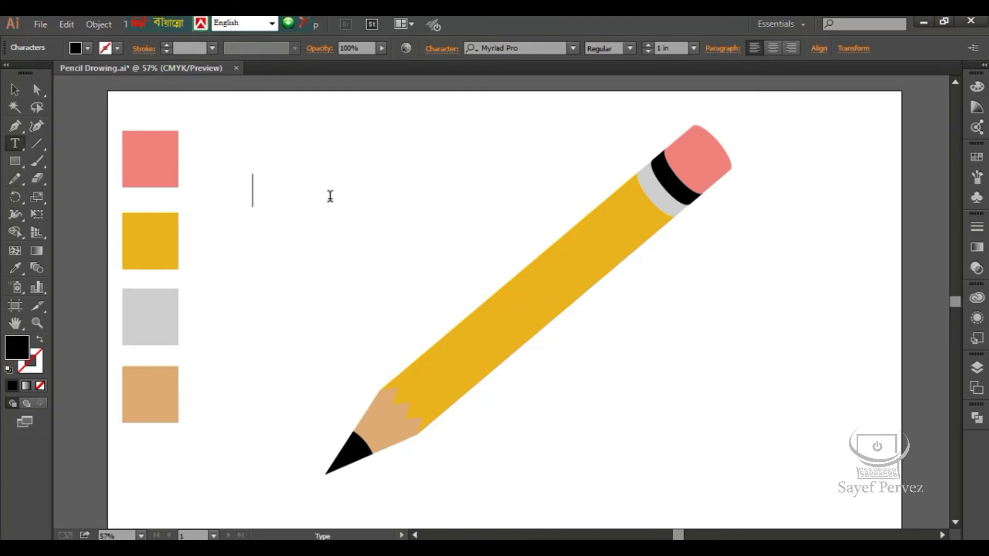
pyautogui.write('Wood')
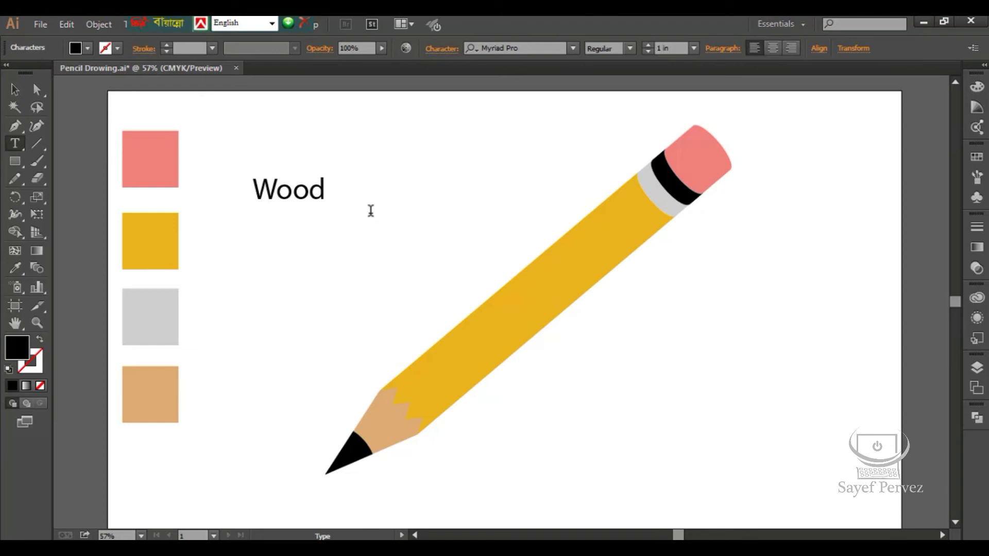
pyautogui.write('{')
pyautogui.press('BackSpace')
pyautogui.write('Pencil')
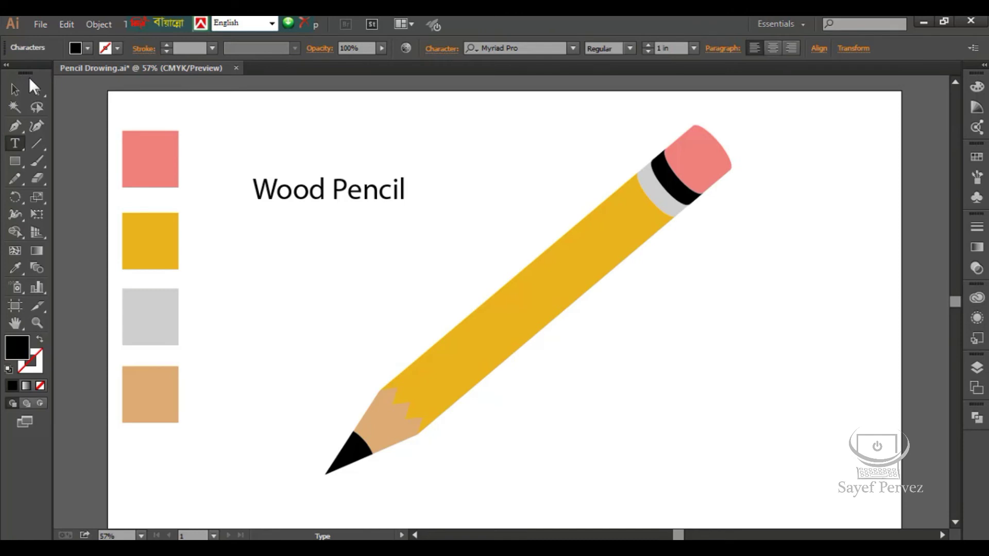
# - Move the text down-right toward the pencil and try Magneto Bold as its font
pyautogui.click(20, 87)
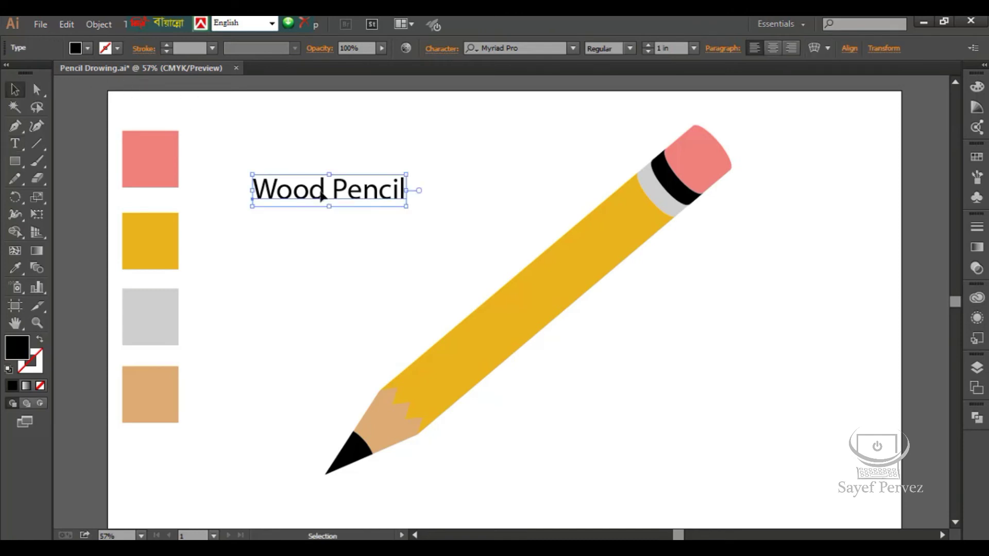
pyautogui.moveTo(338, 195); pyautogui.dragTo(414, 219)
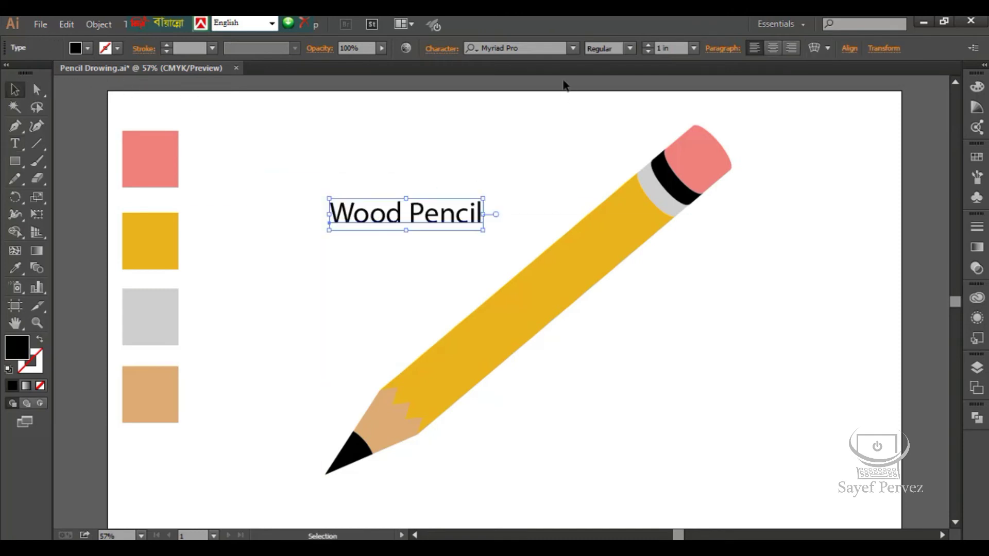
pyautogui.click(573, 47)
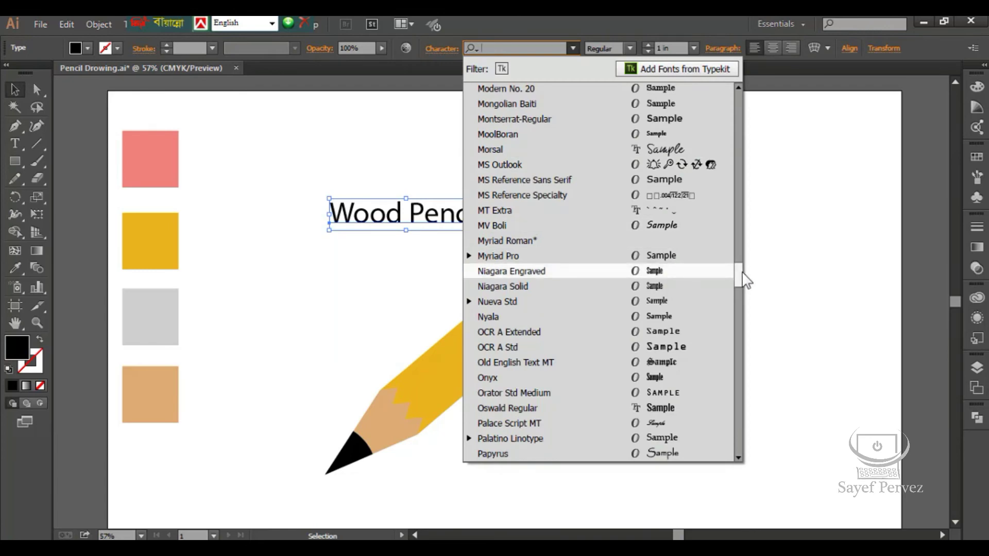
pyautogui.moveTo(742, 274); pyautogui.dragTo(713, 243)
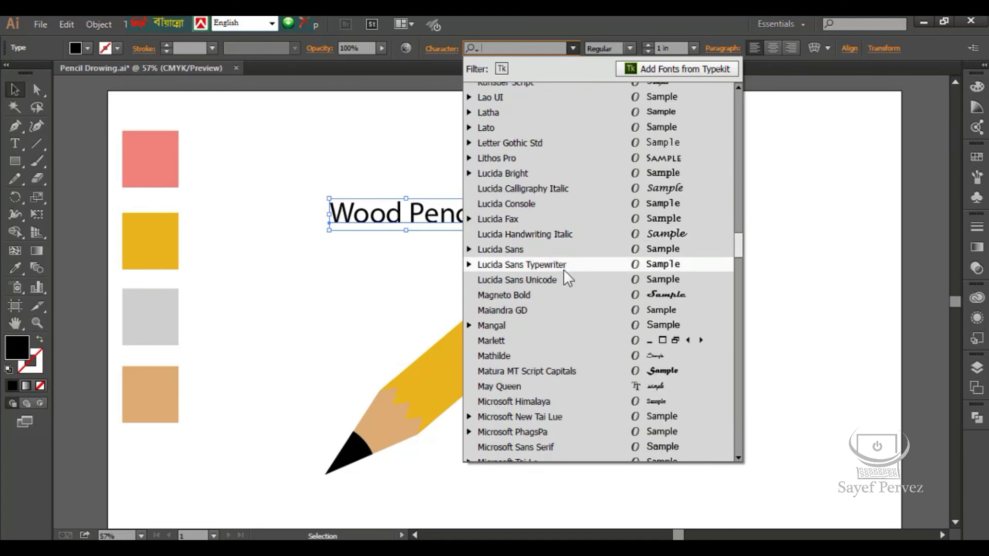
pyautogui.click(625, 294)
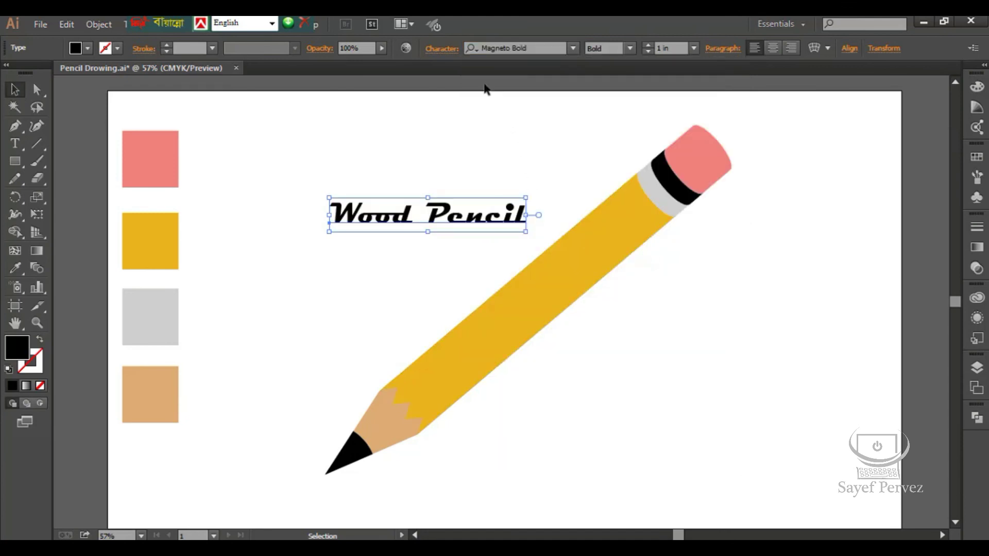
# - Set the text in Lithos Pro with the Black font style
pyautogui.click(573, 48)
pyautogui.scroll(2, 582, 170)
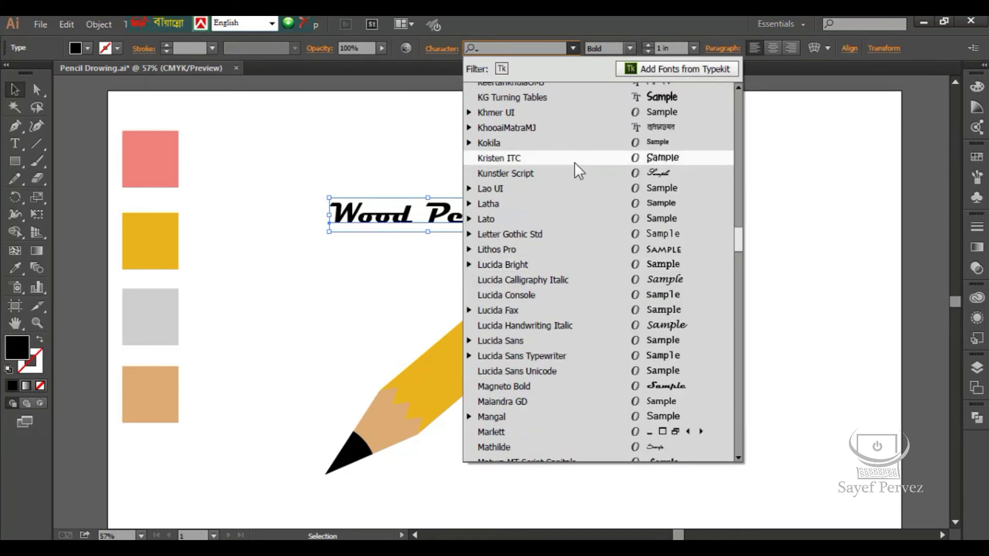
pyautogui.scroll(-1, 561, 273)
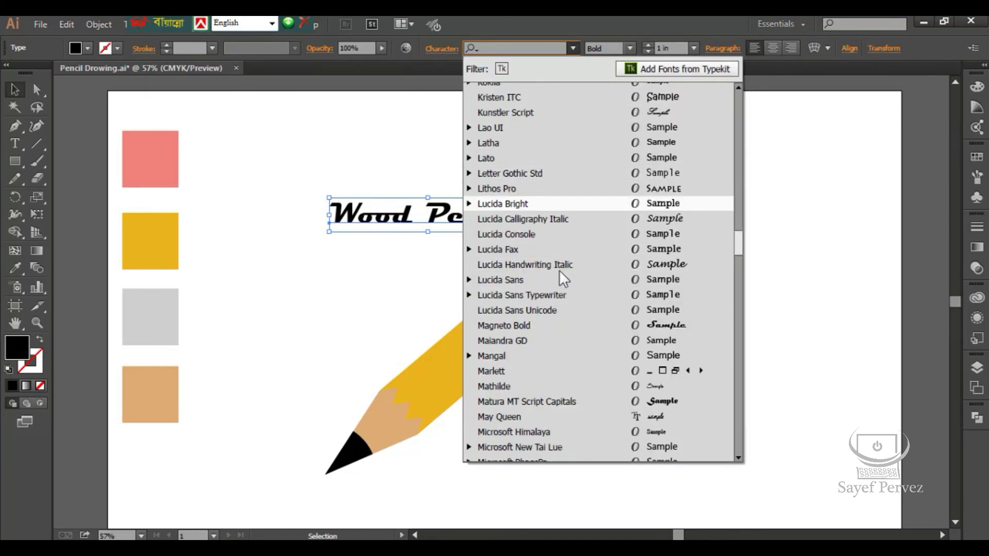
pyautogui.scroll(-1, 558, 278)
pyautogui.scroll(1, 566, 288)
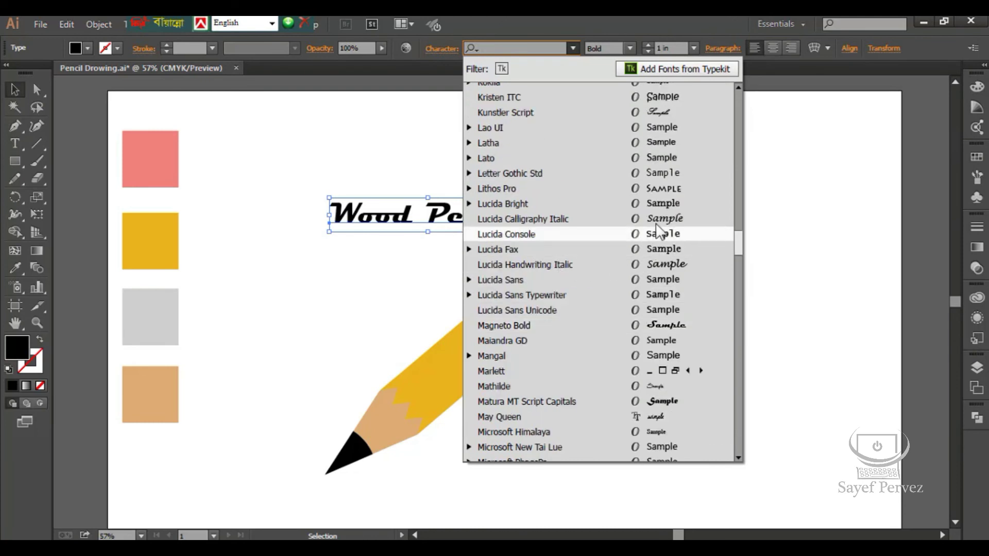
pyautogui.click(658, 188)
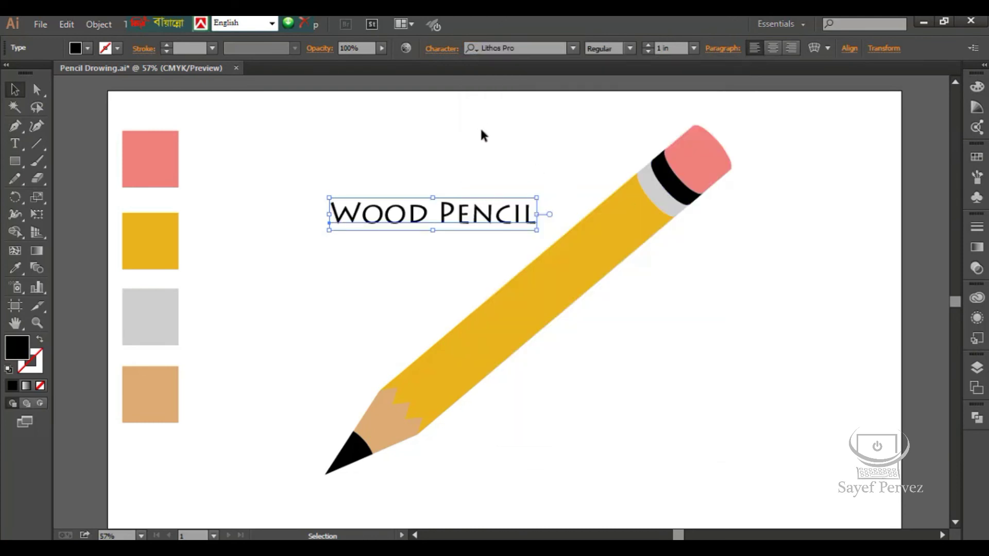
pyautogui.click(630, 49)
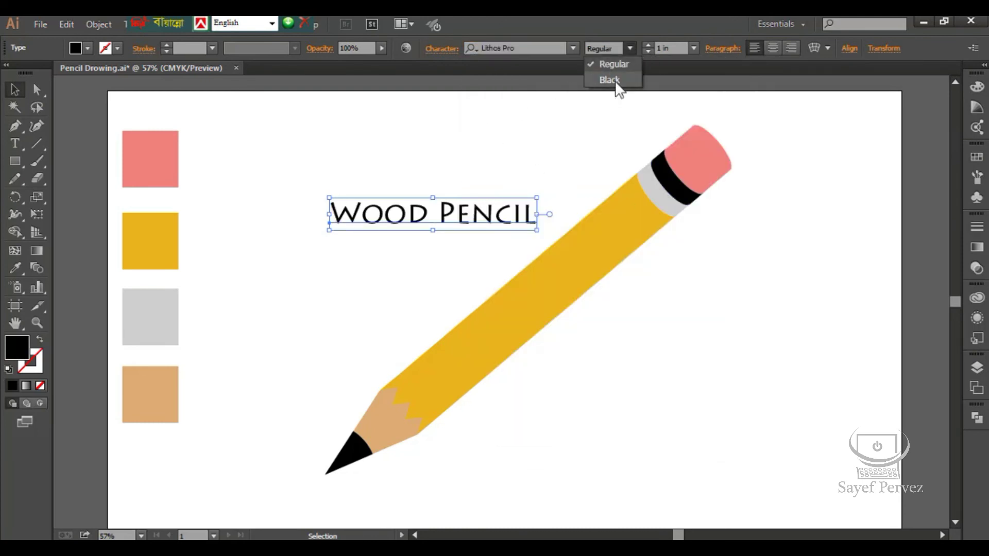
pyautogui.click(614, 81)
pyautogui.click(552, 186)
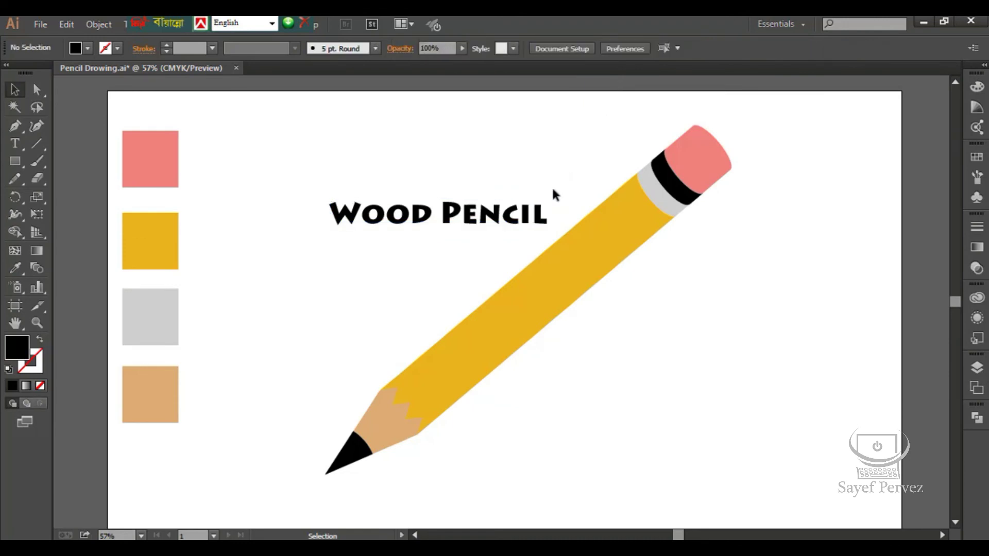
pyautogui.click(547, 208)
# - Rotate the WOOD PENCIL lettering about 30° counter-clockwise to follow the pencil's diagonal
pyautogui.moveTo(553, 192)
pyautogui.mouseDown()
pyautogui.moveTo(524, 143)
pyautogui.moveTo(530, 175)
pyautogui.moveTo(510, 185)
pyautogui.moveTo(608, 206)
pyautogui.moveTo(624, 227)
pyautogui.moveTo(647, 219)
pyautogui.moveTo(613, 231)
pyautogui.moveTo(618, 238)
pyautogui.moveTo(649, 225)
pyautogui.mouseUp()
pyautogui.click(740, 237)
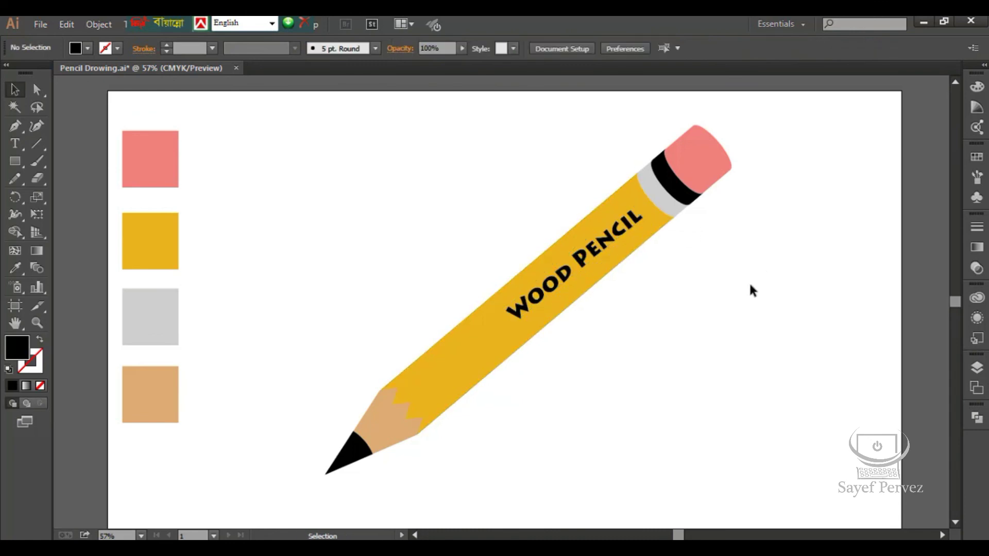
pyautogui.click(642, 224)
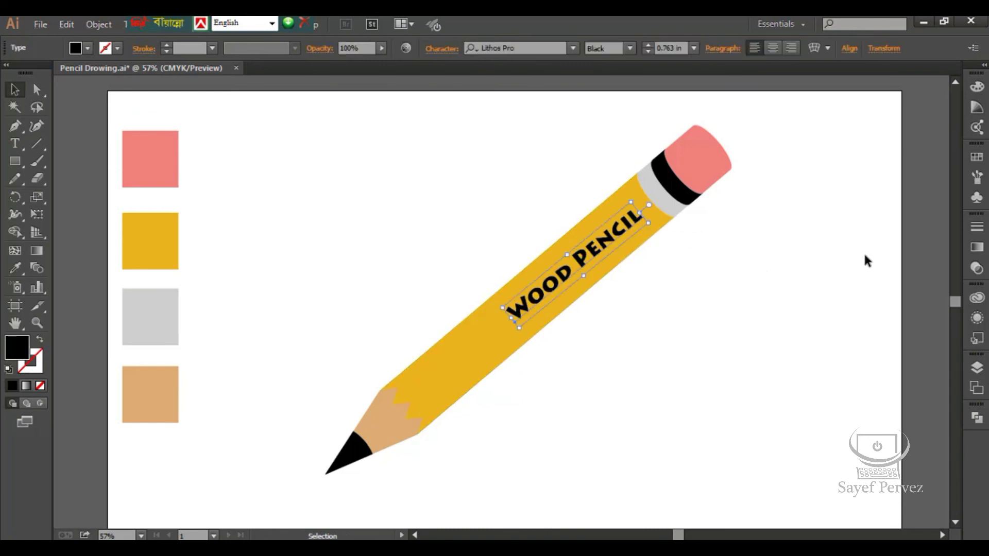
# - Set the lettering's opacity to 71% in the Transparency panel
pyautogui.click(977, 267)
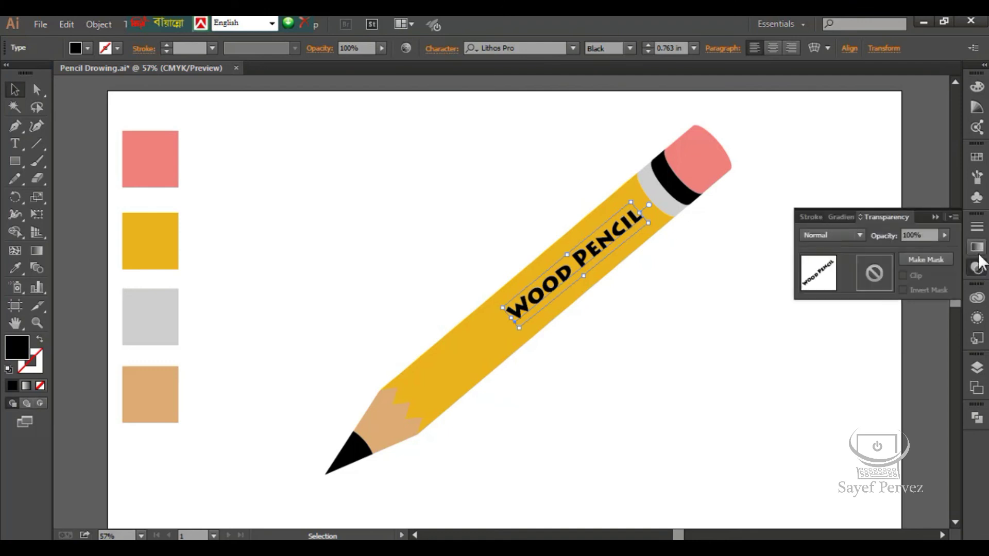
pyautogui.click(945, 233)
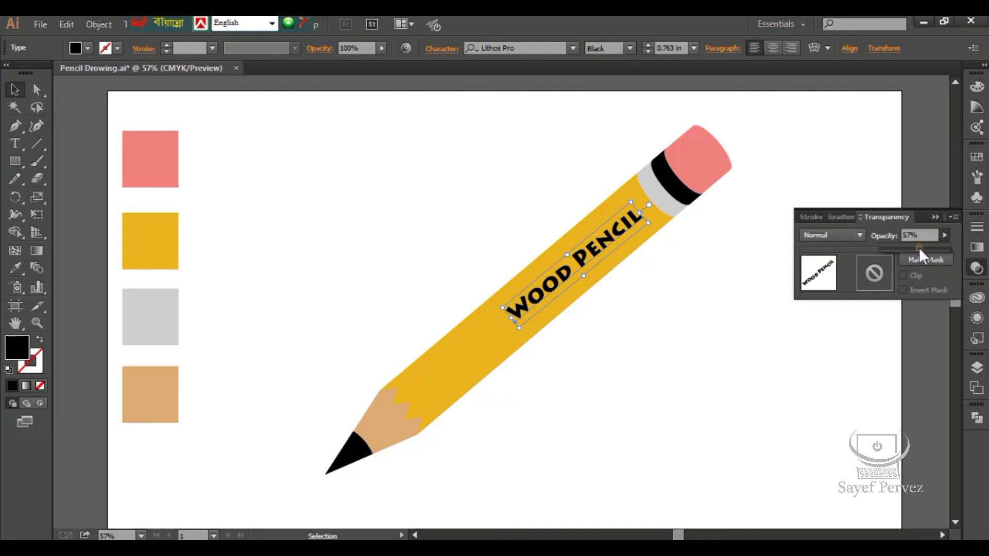
pyautogui.moveTo(919, 247); pyautogui.dragTo(919, 248)
pyautogui.click(928, 248)
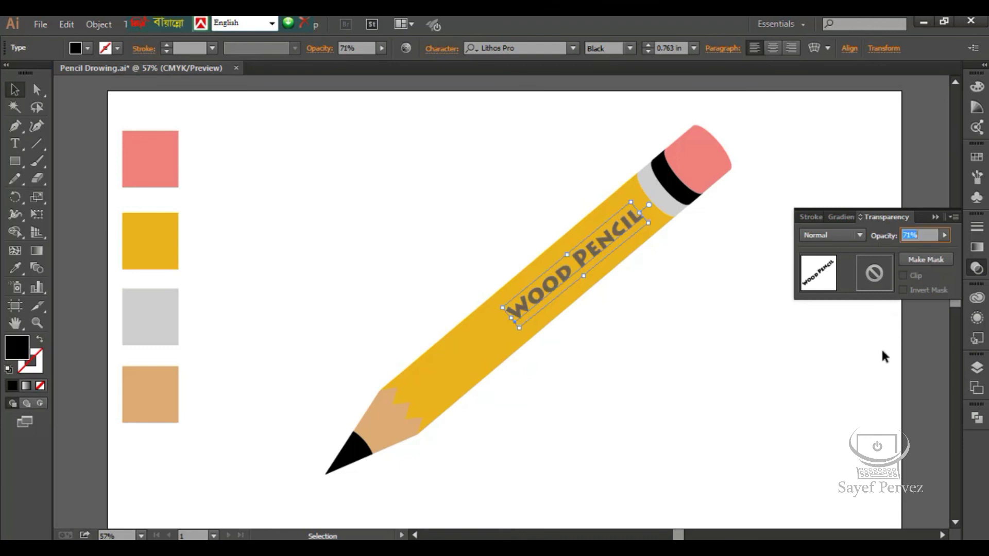
pyautogui.click(934, 219)
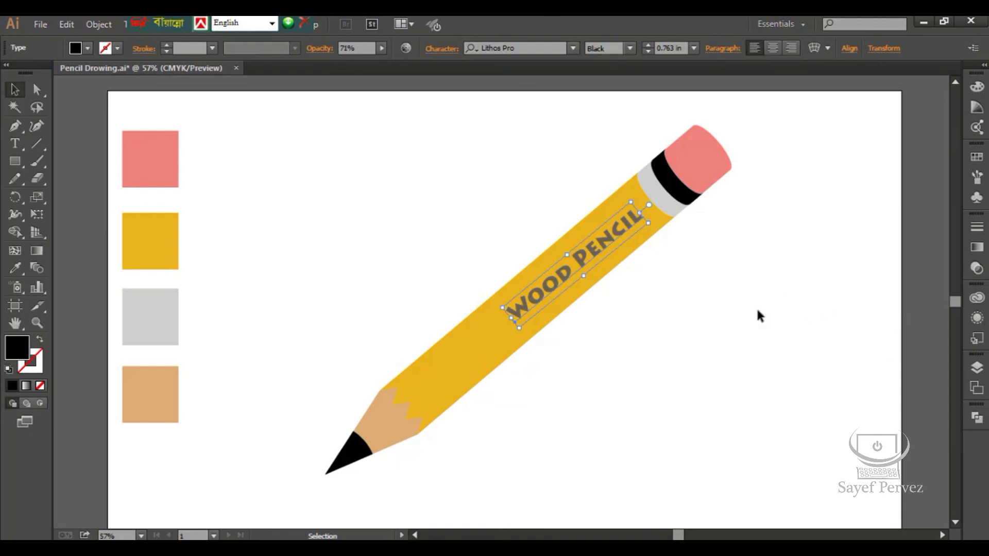
# - Zoom in and out to review the semi-transparent lettering on the pencil
pyautogui.press('a')
pyautogui.hotkey('ctrl', '-')
pyautogui.hotkey('ctrl', '+')
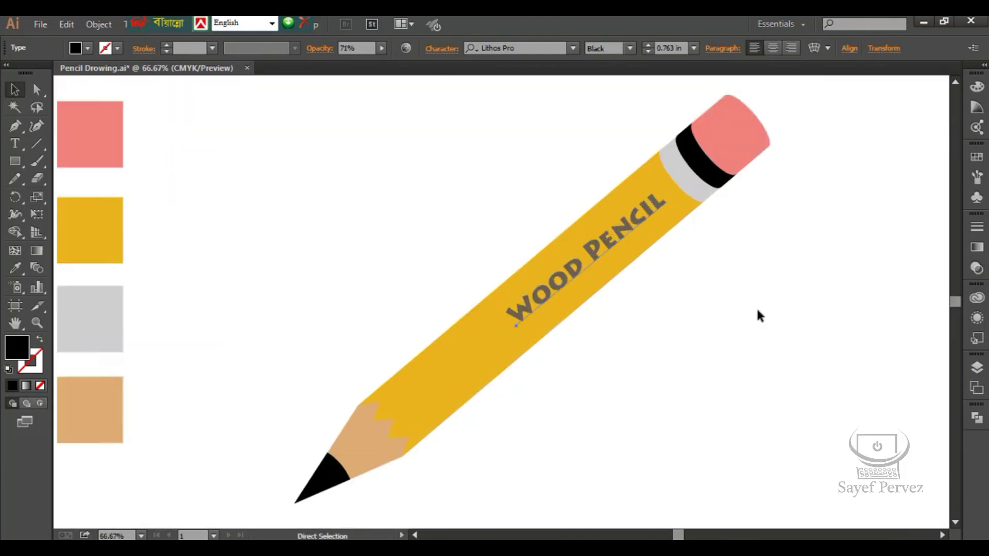
pyautogui.hotkey('ctrl', '+')
pyautogui.hotkey('ctrl', '-')
pyautogui.hotkey('ctrl', '-')
pyautogui.hotkey('ctrl', '-')
pyautogui.press('v')
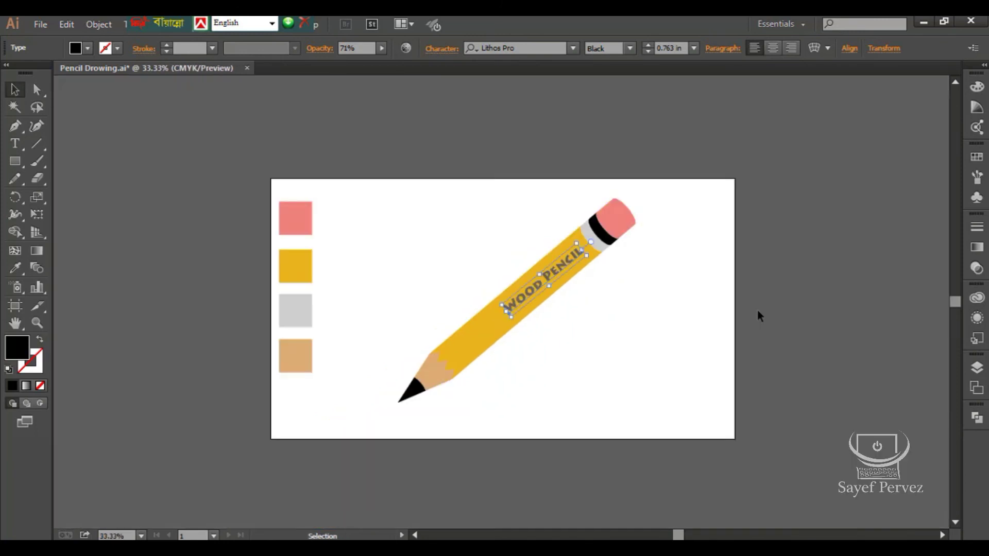
pyautogui.press('a')
pyautogui.hotkey('ctrl', '+')
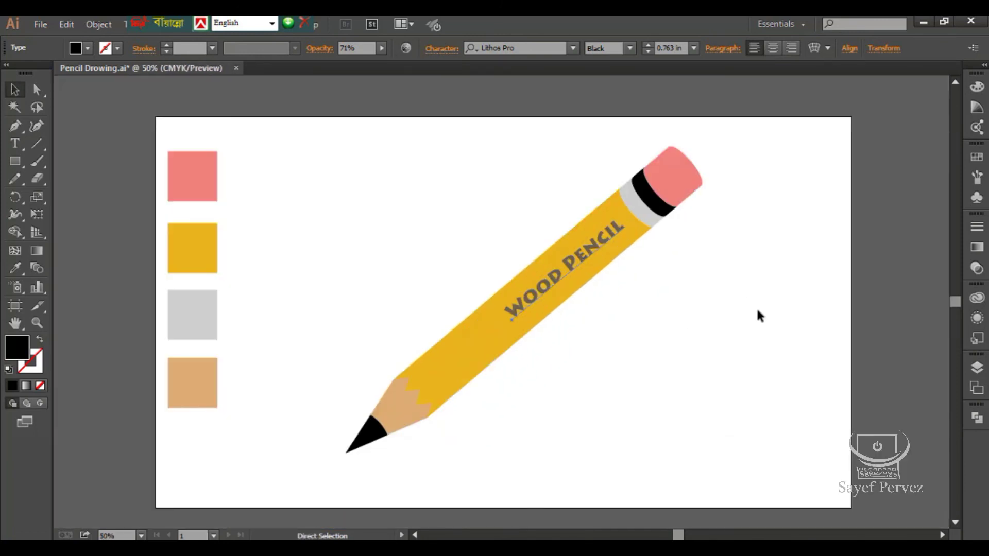
pyautogui.hotkey('ctrl', '+')
pyautogui.hotkey('ctrl', '-')
pyautogui.press('a')
pyautogui.press('v')
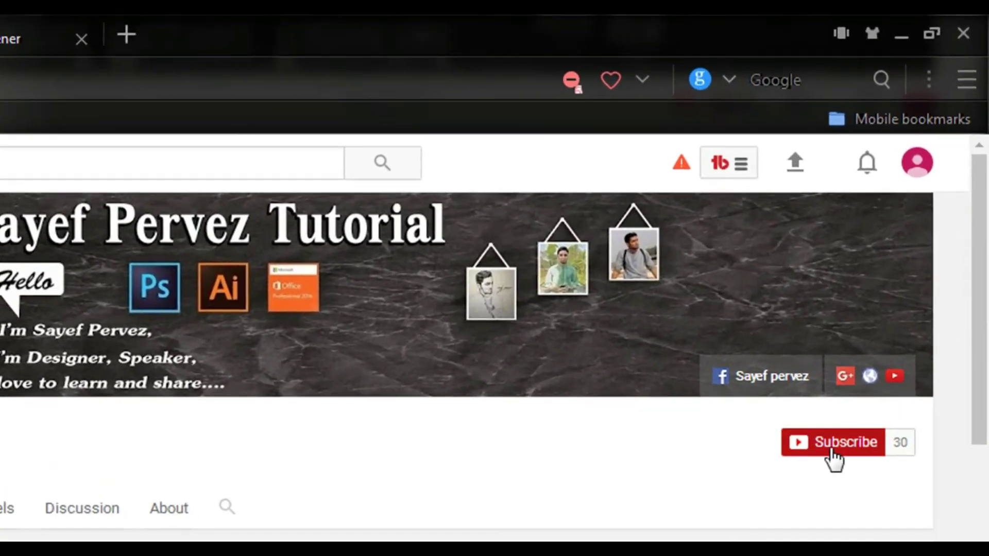
# - Subscribe to the tutorial channel and save 'Send me all notifications for this channel'
pyautogui.click(833, 453)
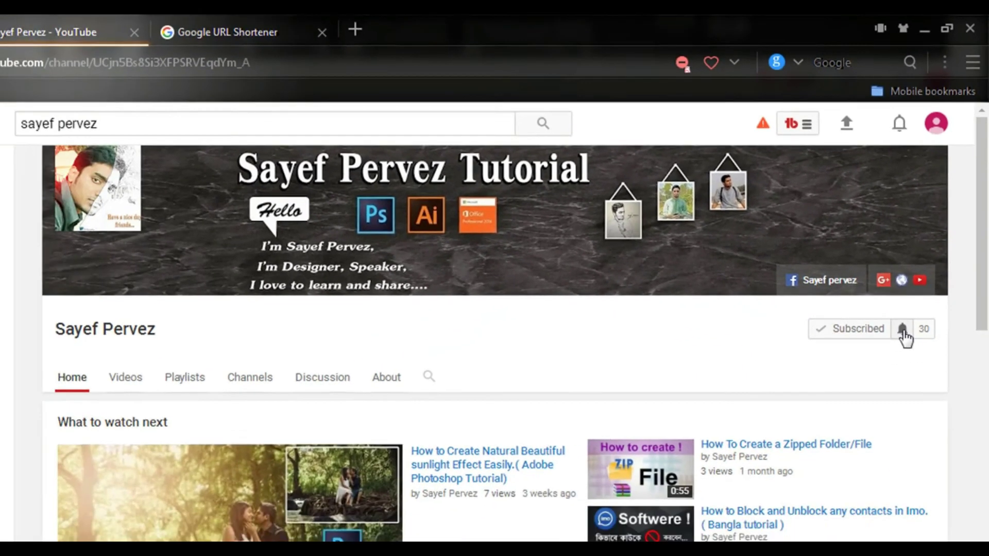
pyautogui.click(870, 442)
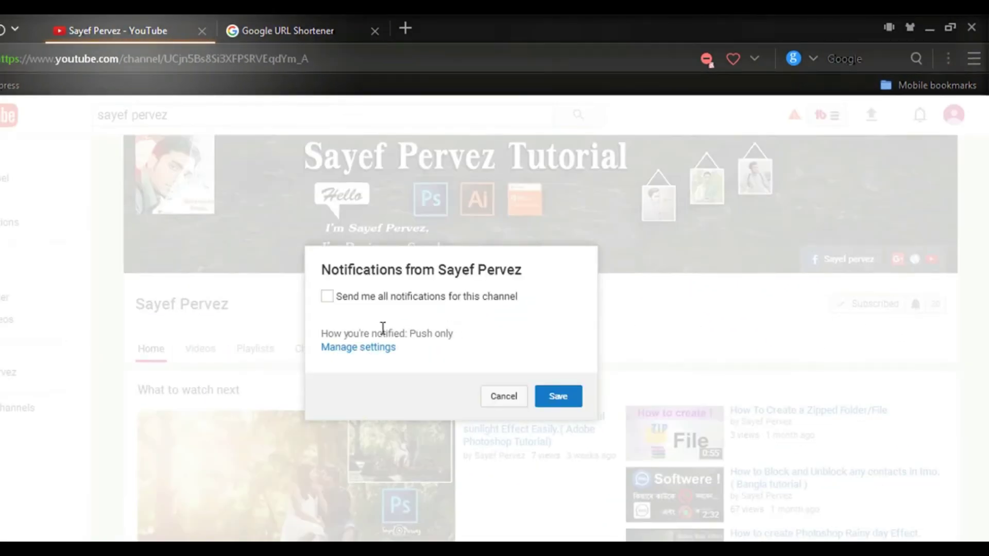
pyautogui.click(331, 298)
pyautogui.click(554, 397)
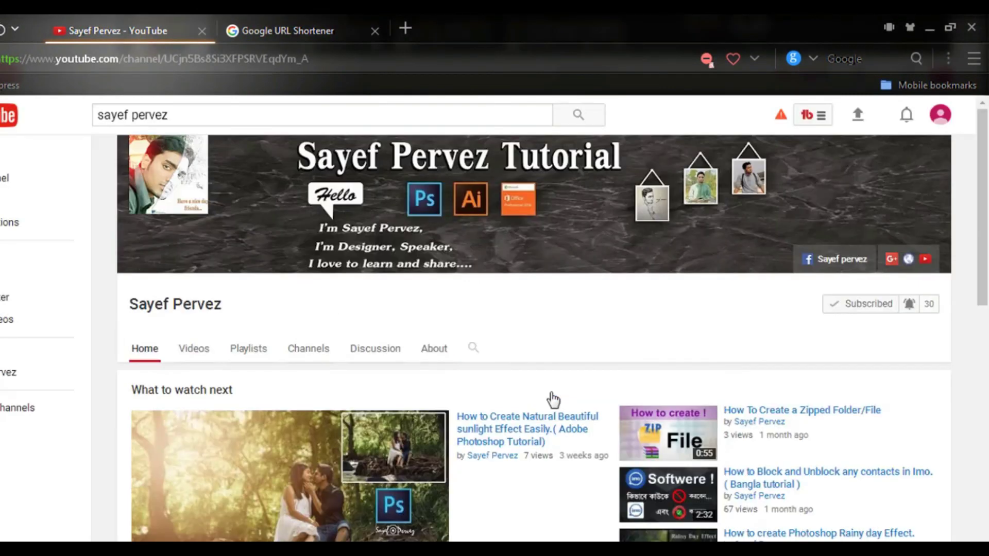